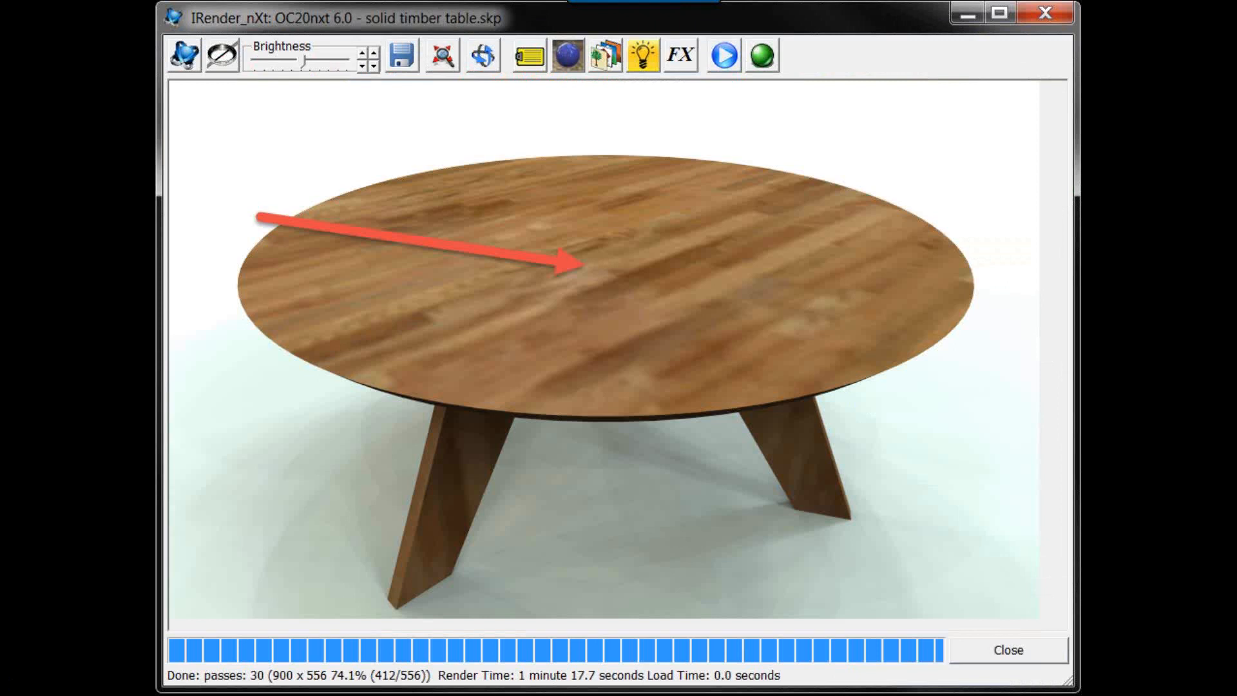
right_click(604, 278)
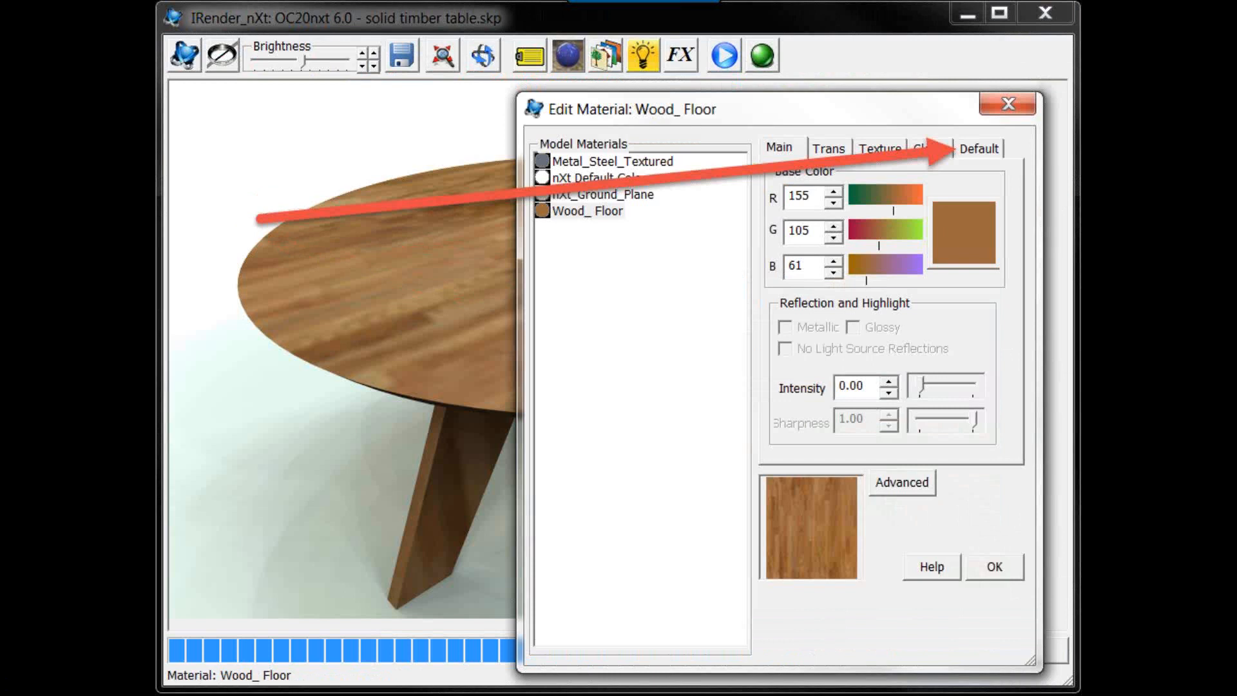
key(Right)
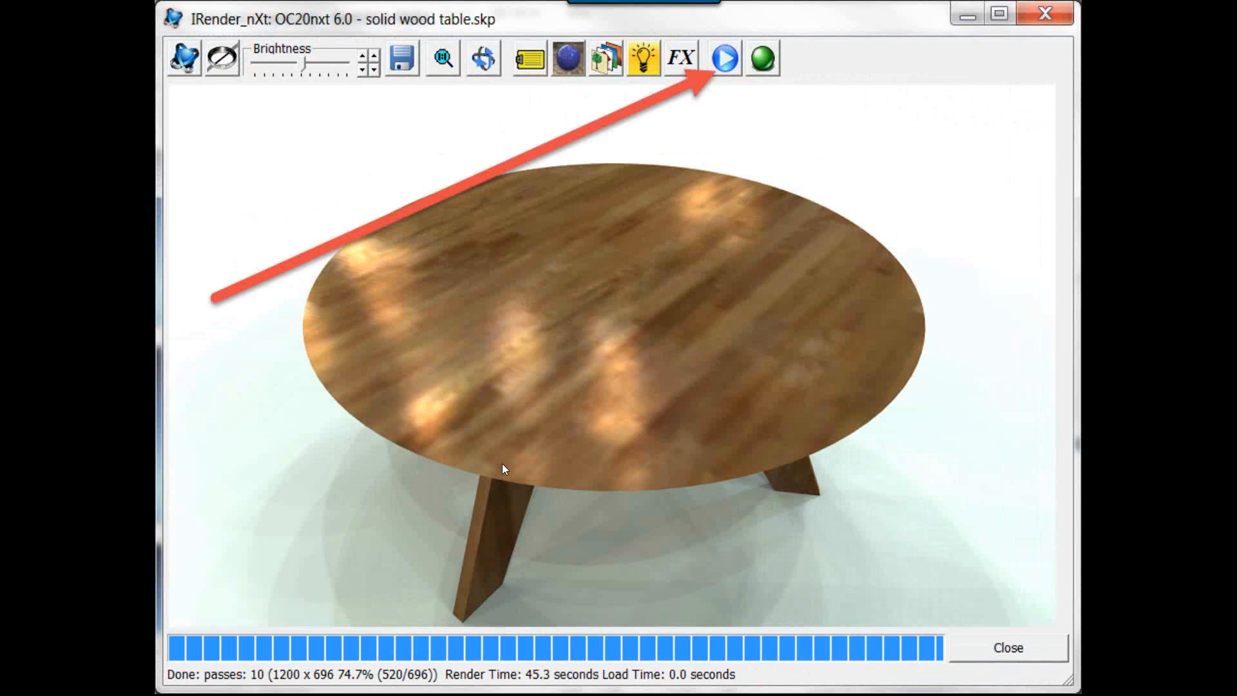
key(Right)
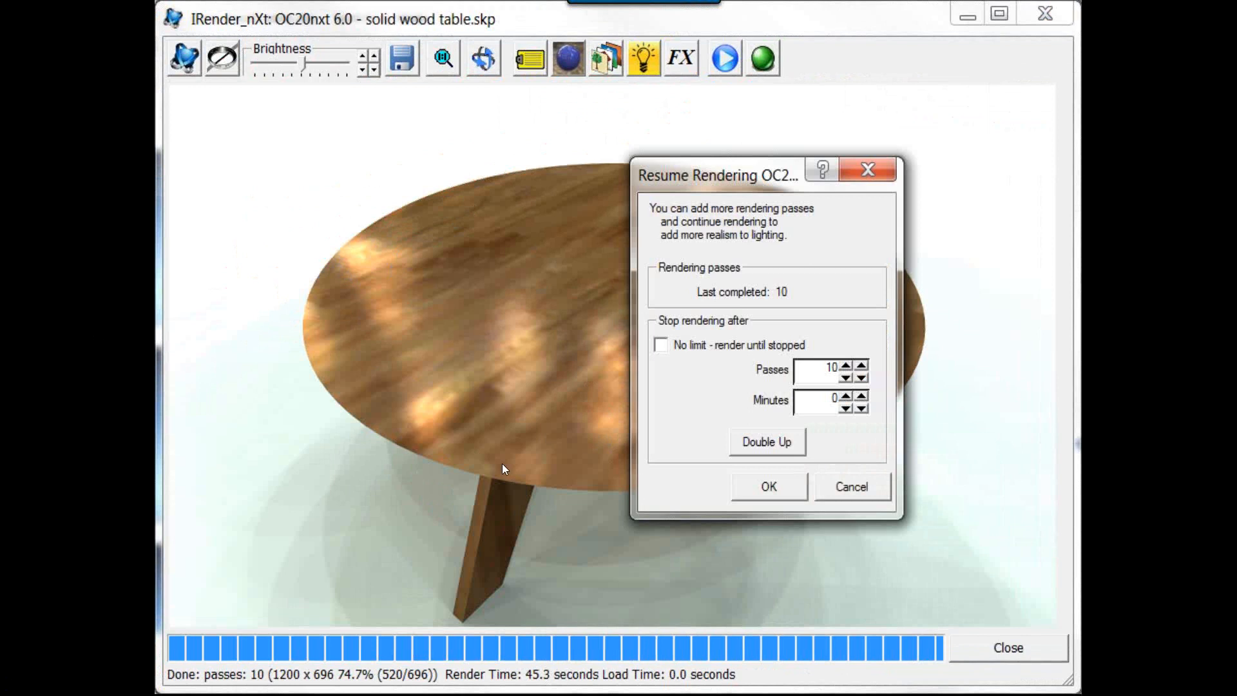
key(Right)
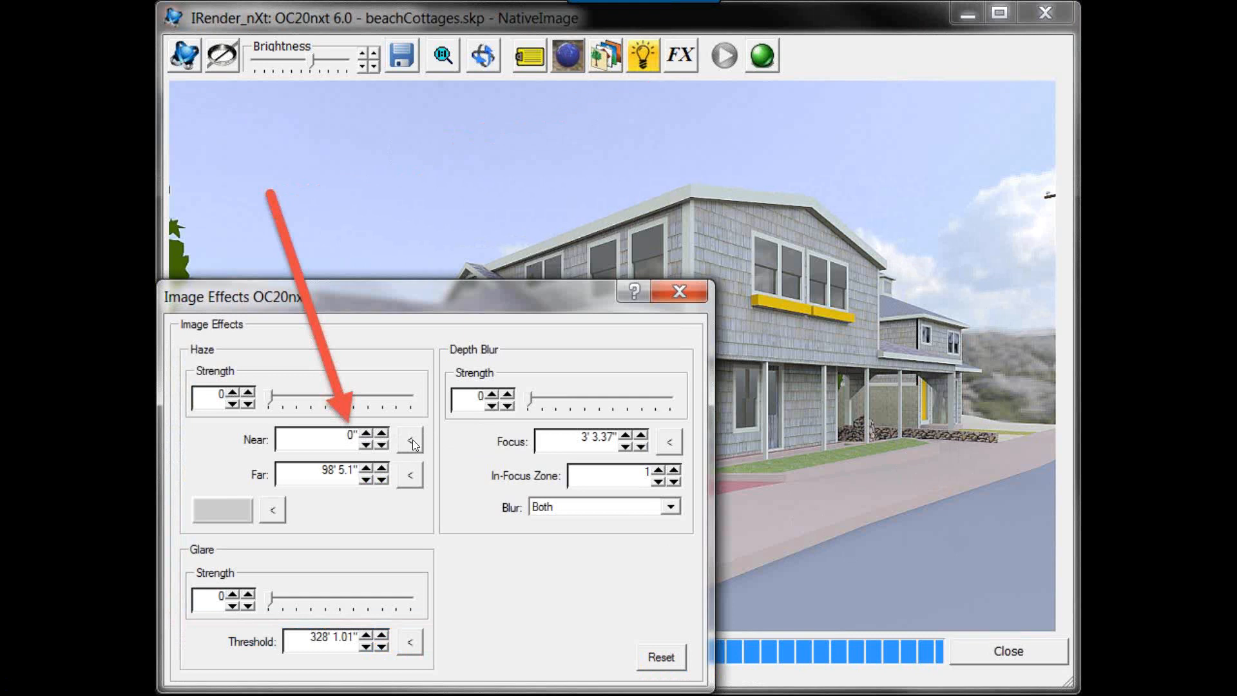
click(1000, 442)
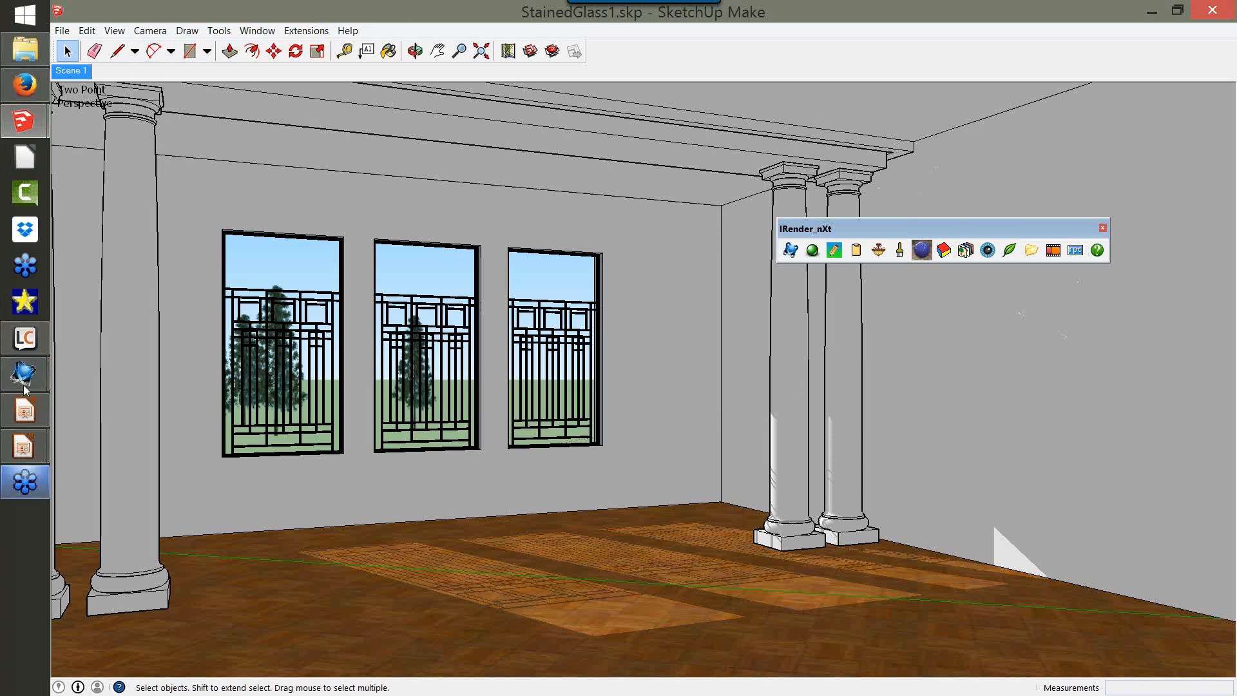
Step: Switch to the IRender nXt rendering of StainedGlass1 and open the Light Balancer beside the windows in the image
mouse_move(24, 374)
click(137, 328)
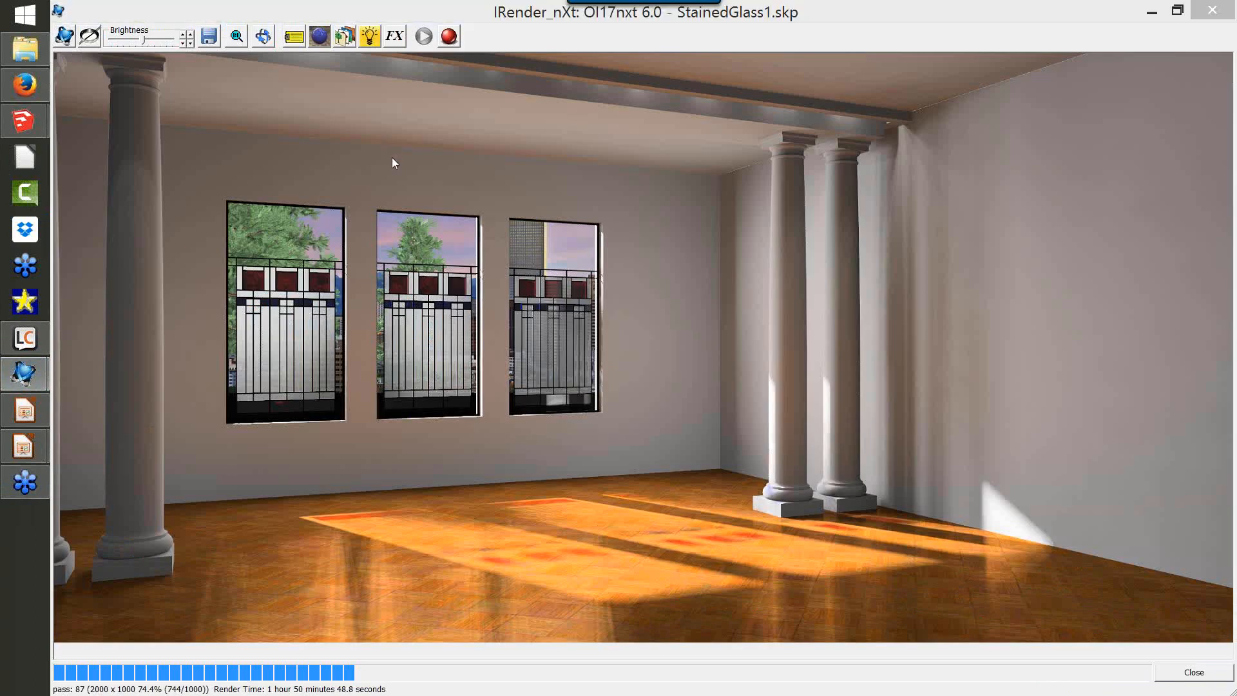
drag(472, 194, 397, 155)
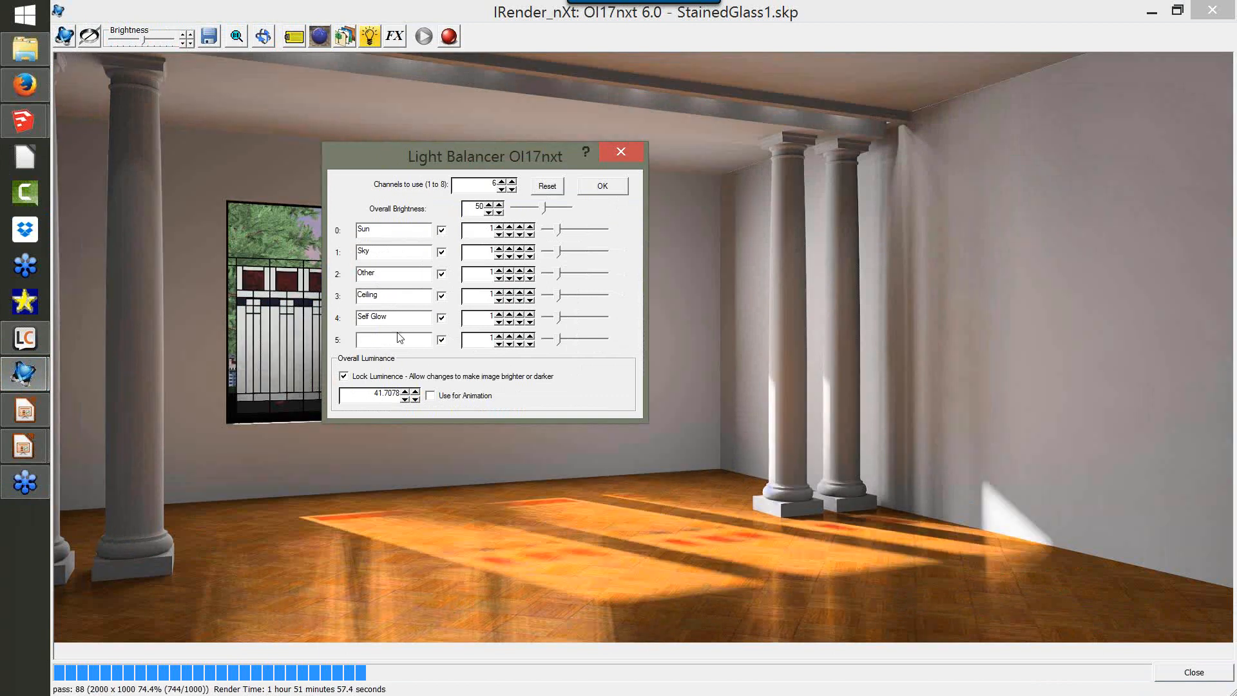
Step: Unlock the luminance and try the rendering with the Sun and Sky lighting channels switched off
click(344, 377)
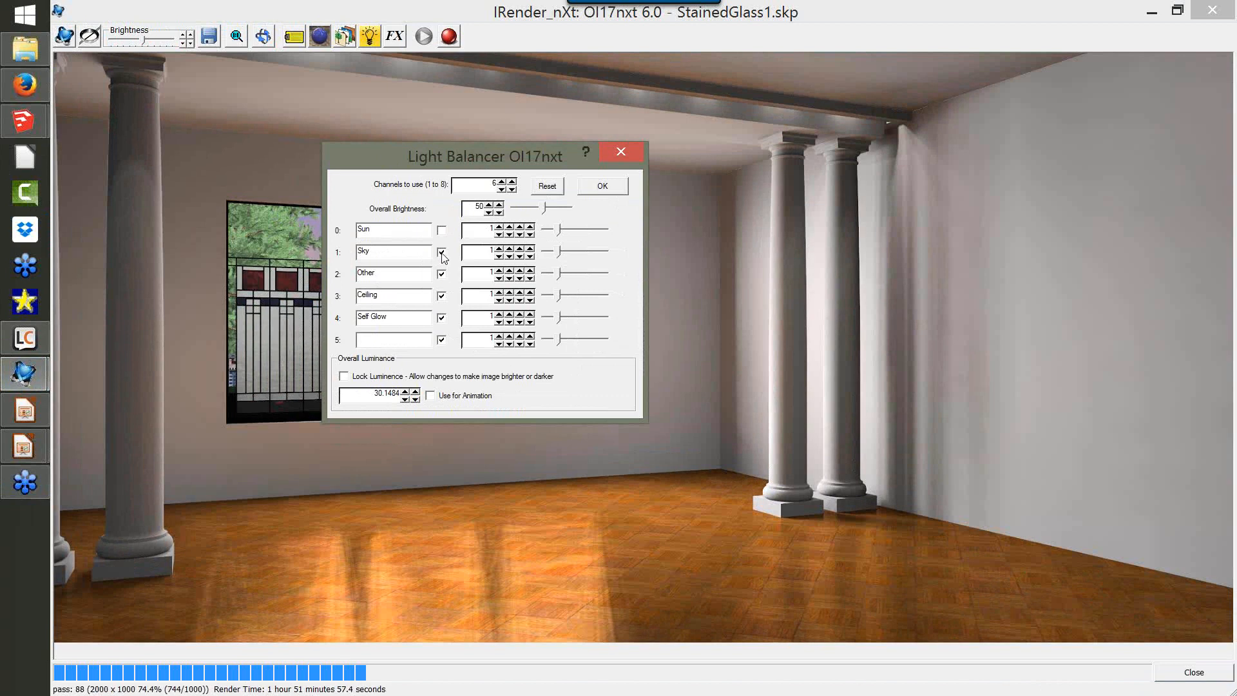
click(443, 256)
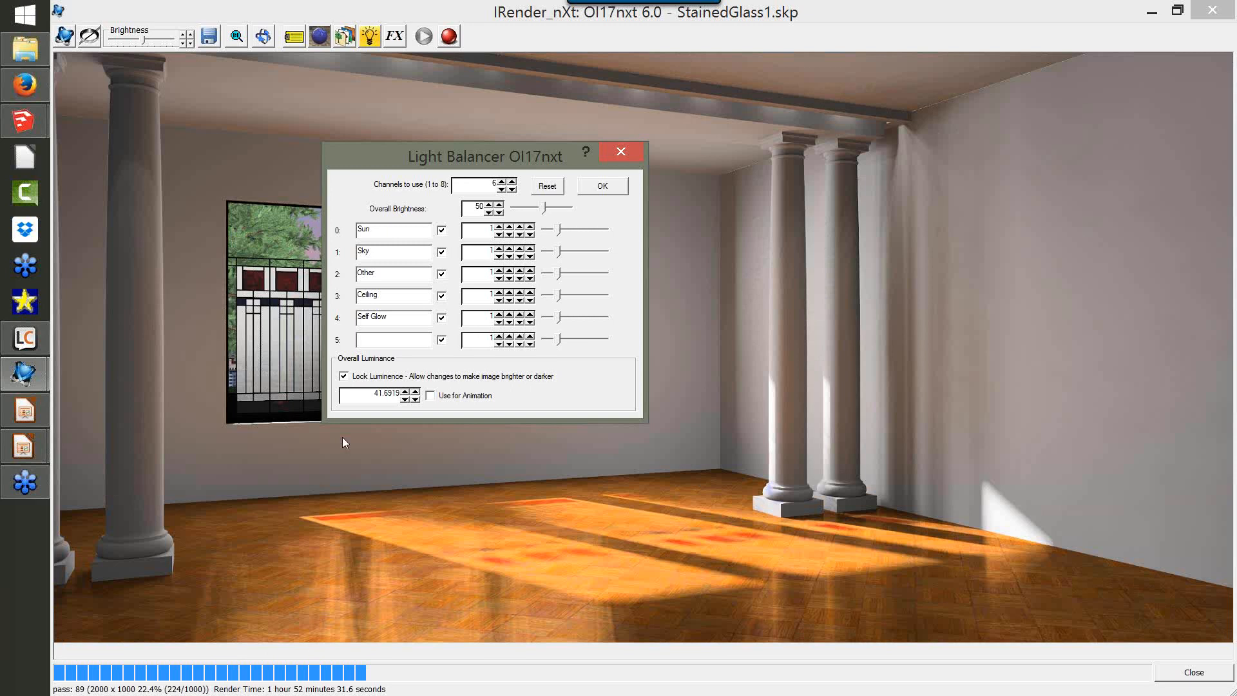
Step: Switch off all six lighting channels and move the Light Balancer clear of the three windows
click(441, 230)
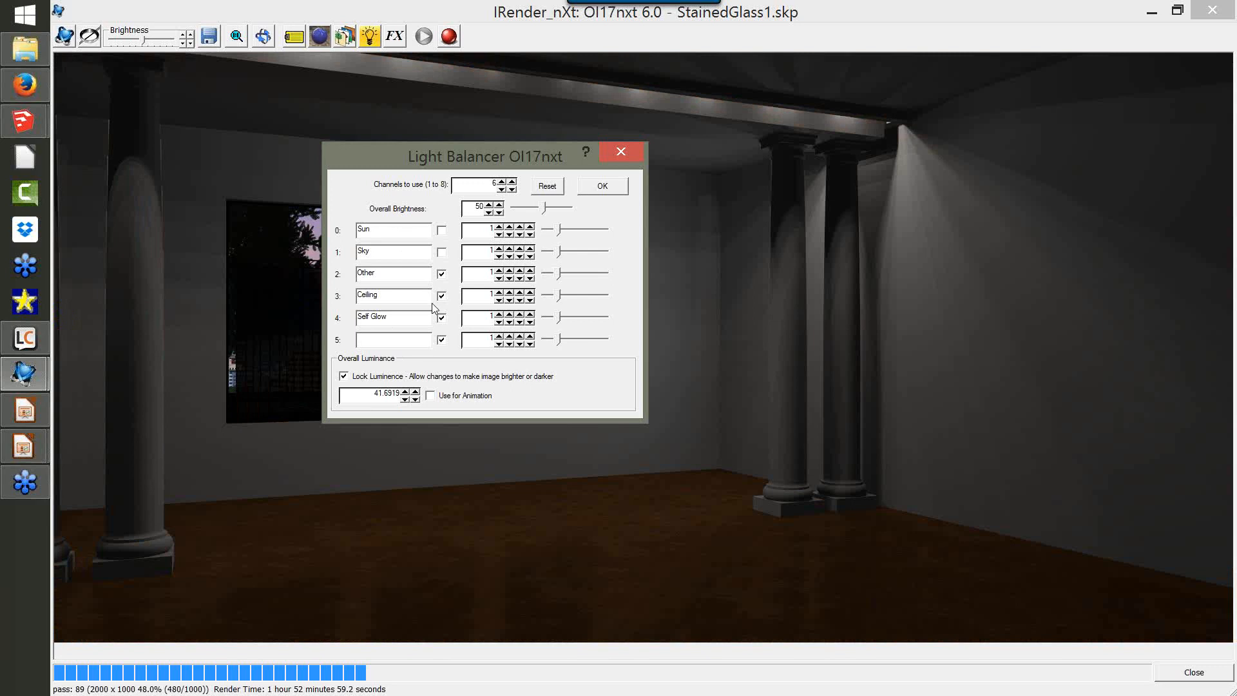
click(442, 276)
click(442, 297)
click(442, 318)
click(442, 340)
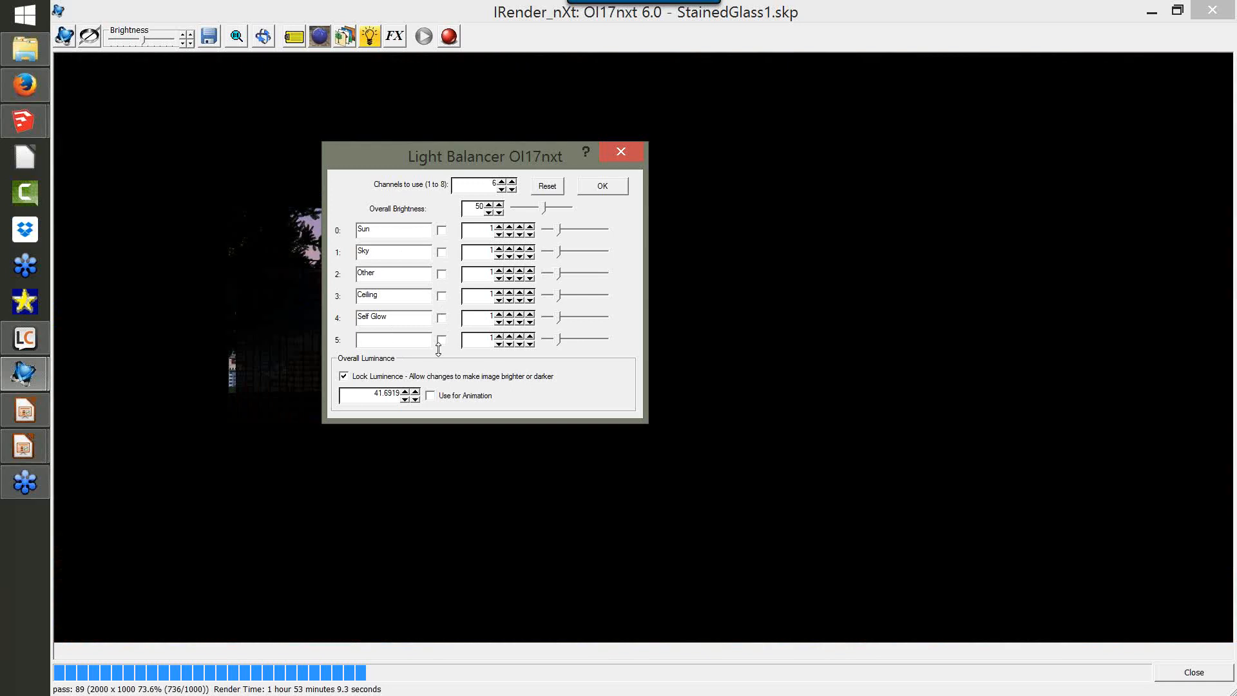
drag(519, 161, 879, 195)
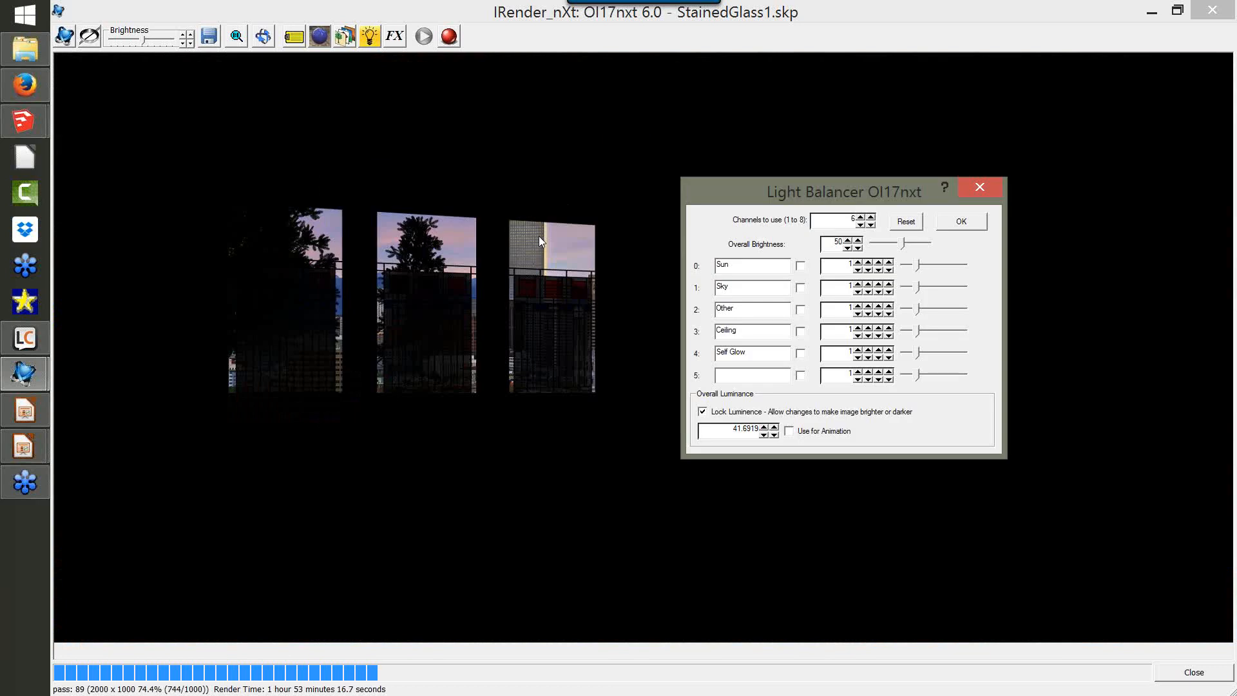
Step: Preview the rendering with only the Self Glow channel on, and switch that channel off again
drag(709, 189, 415, 165)
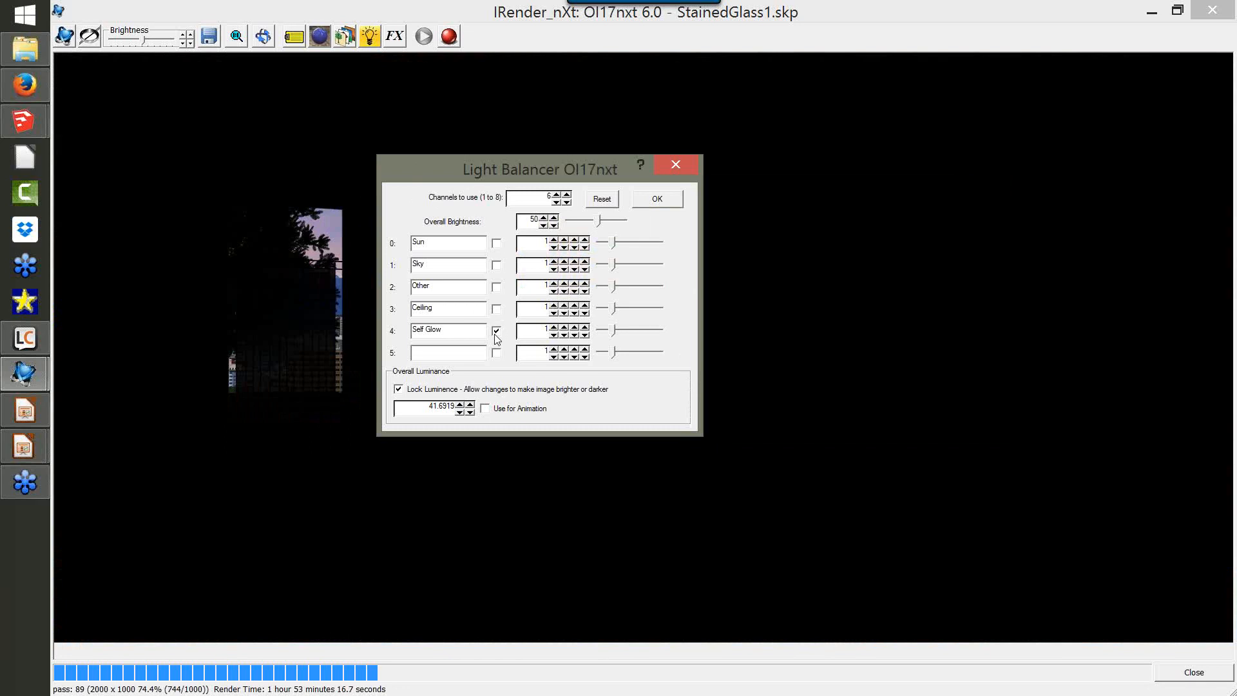
drag(453, 172, 760, 333)
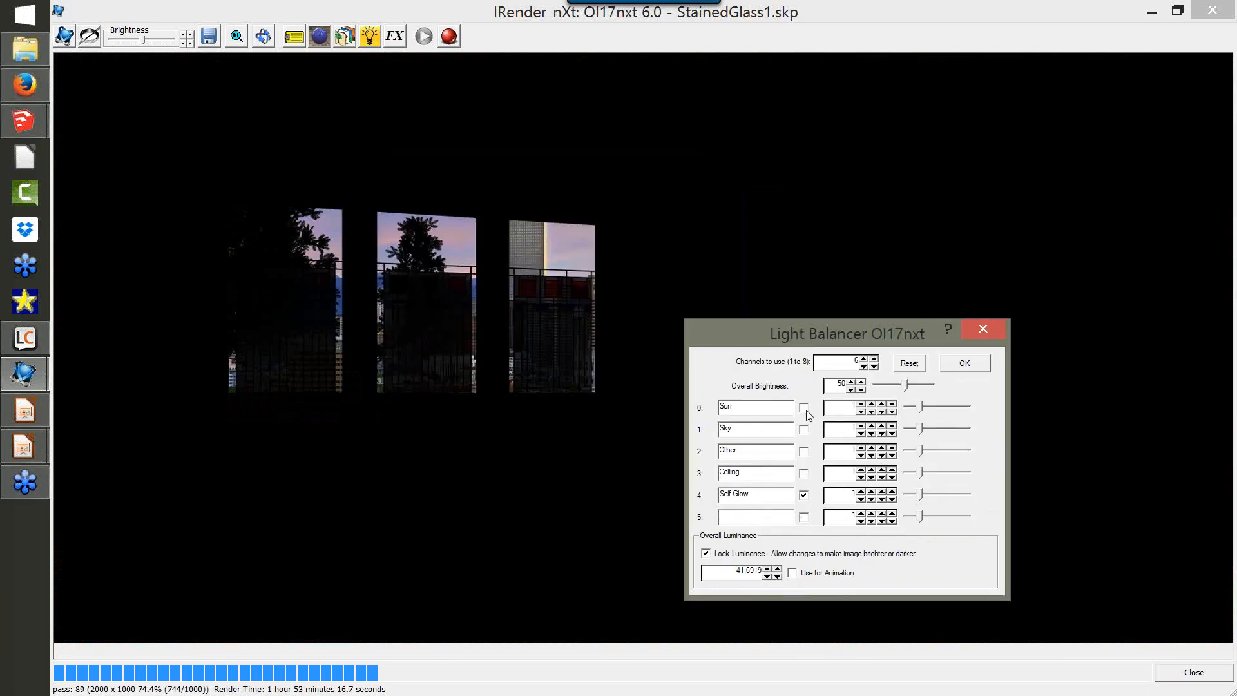
click(804, 497)
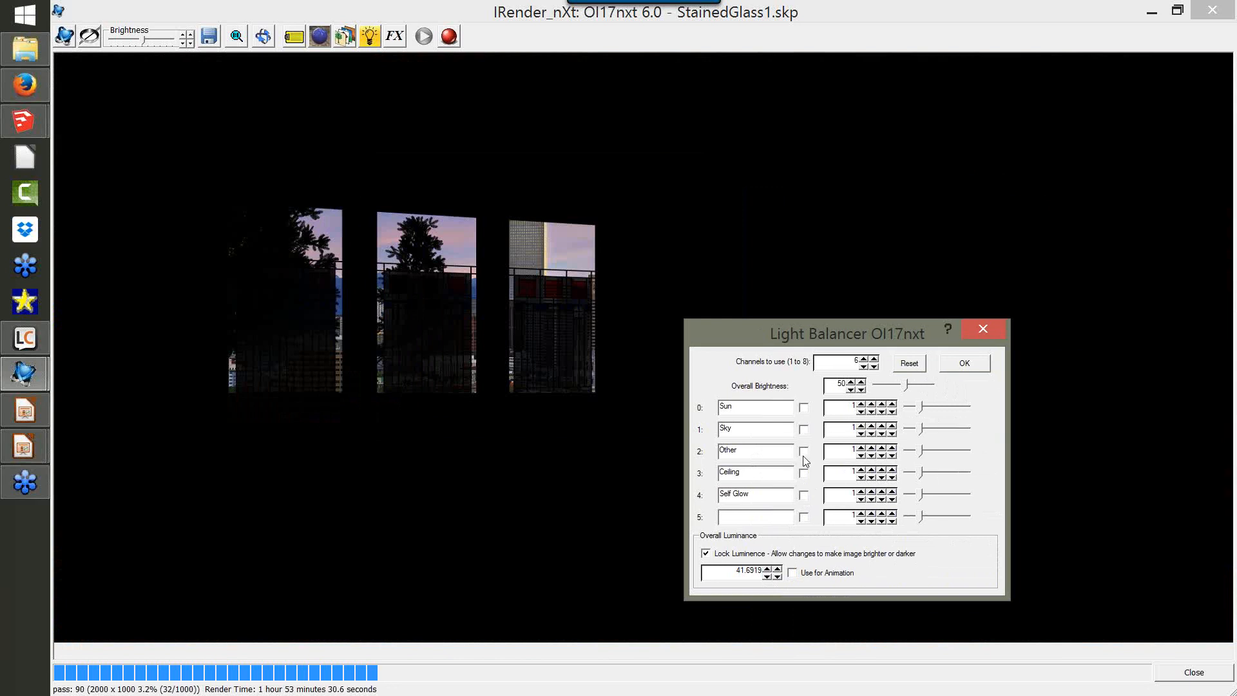
Step: Switch on only the unnamed channel 5 and lower its intensity to 0.24
click(803, 453)
click(806, 519)
click(803, 451)
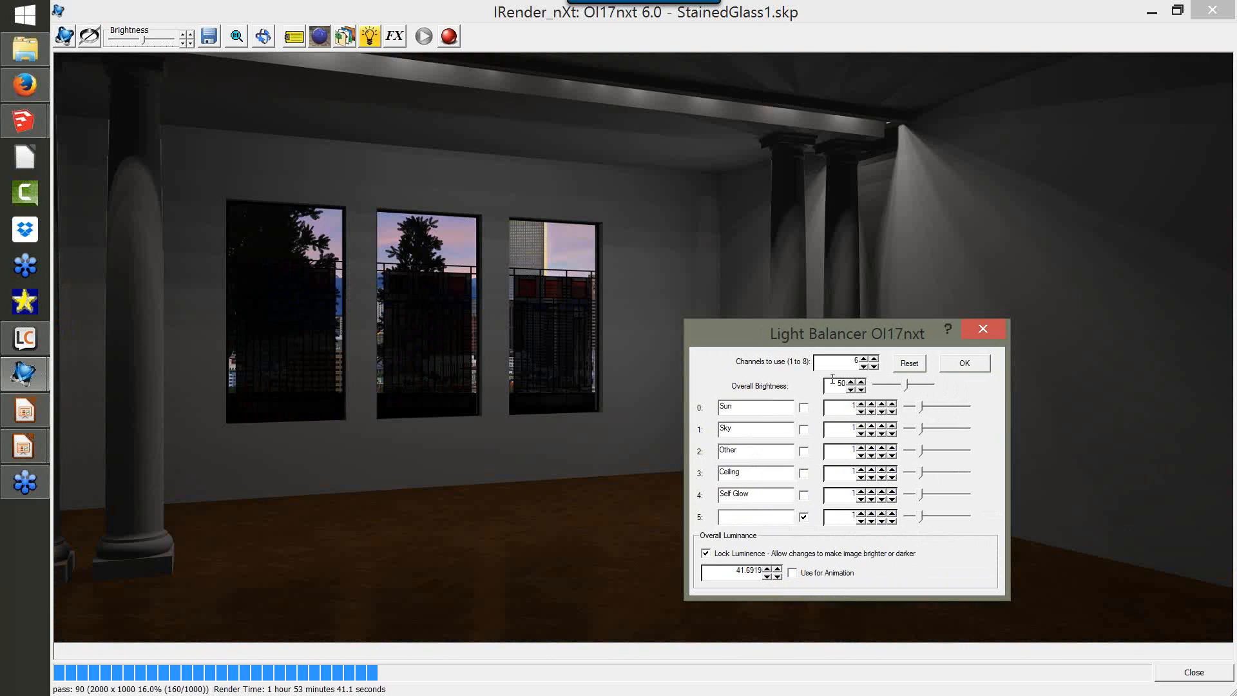
click(871, 521)
click(871, 521)
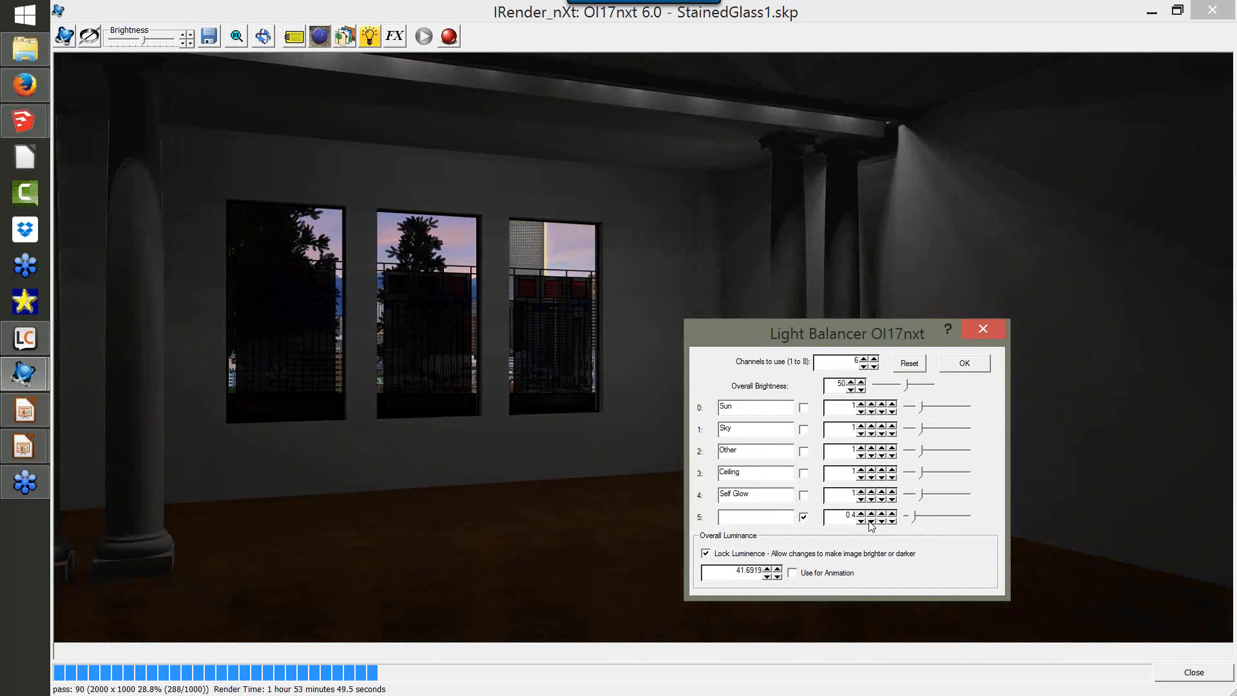
click(870, 521)
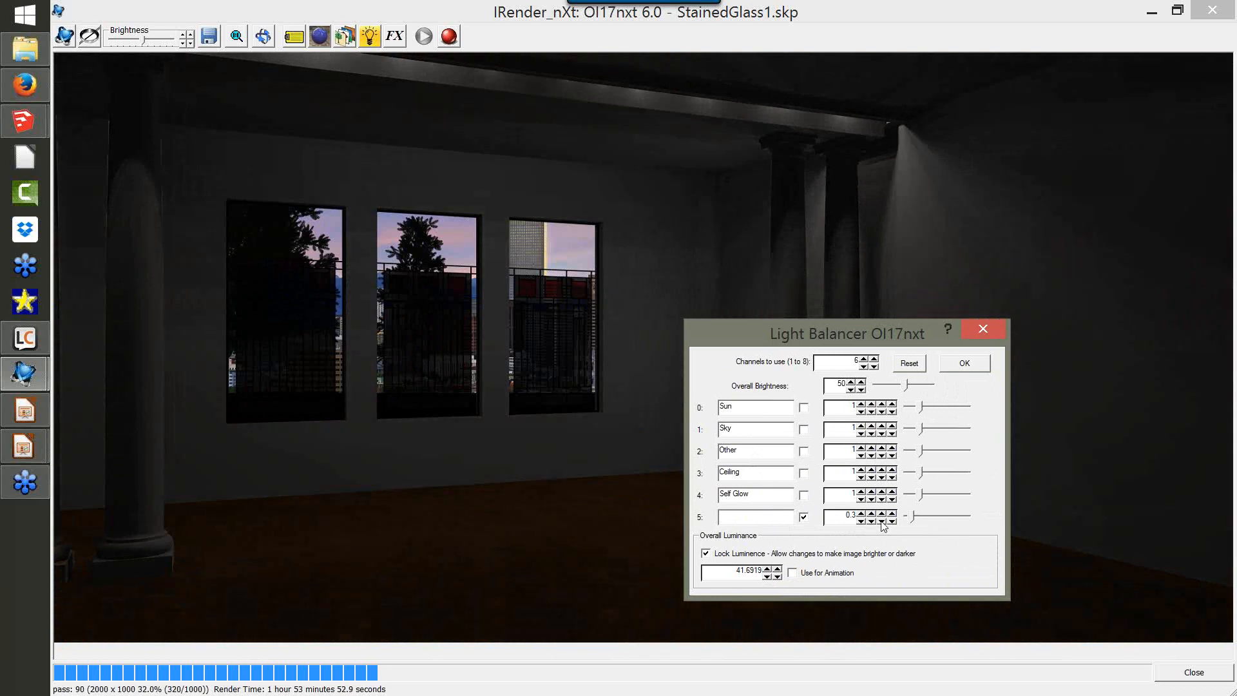
click(882, 521)
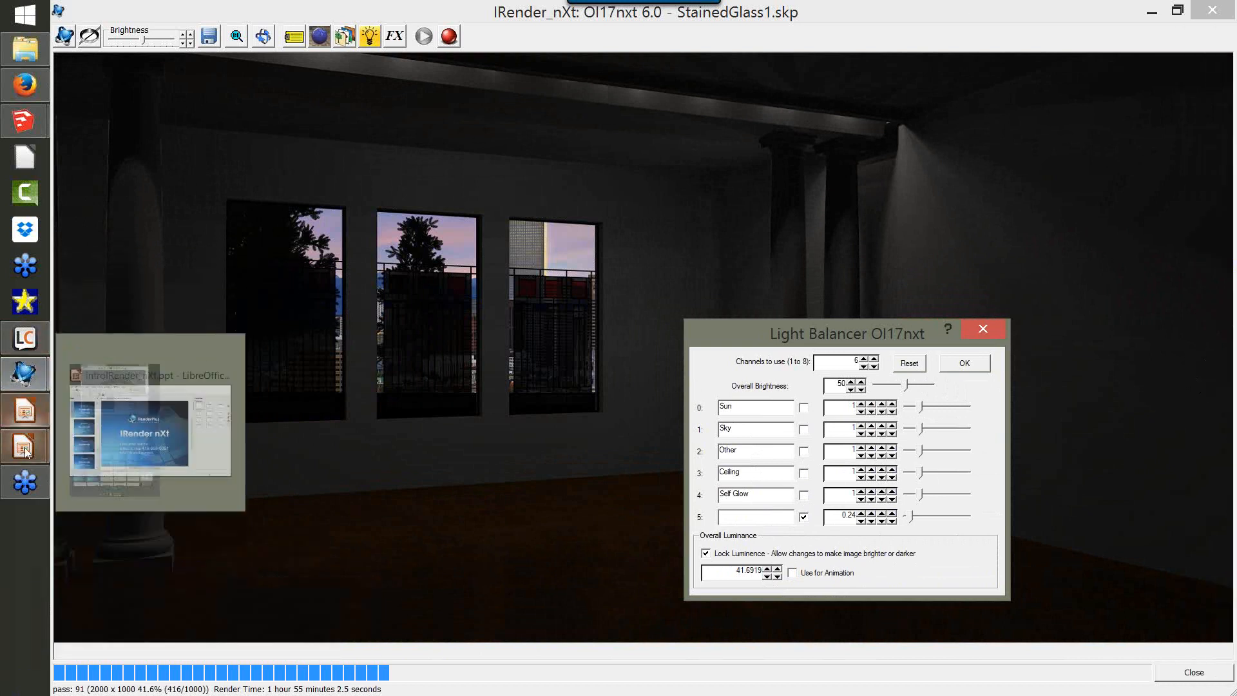
Step: Reset all lighting channels to their defaults and close the Light Balancer
mouse_move(24, 451)
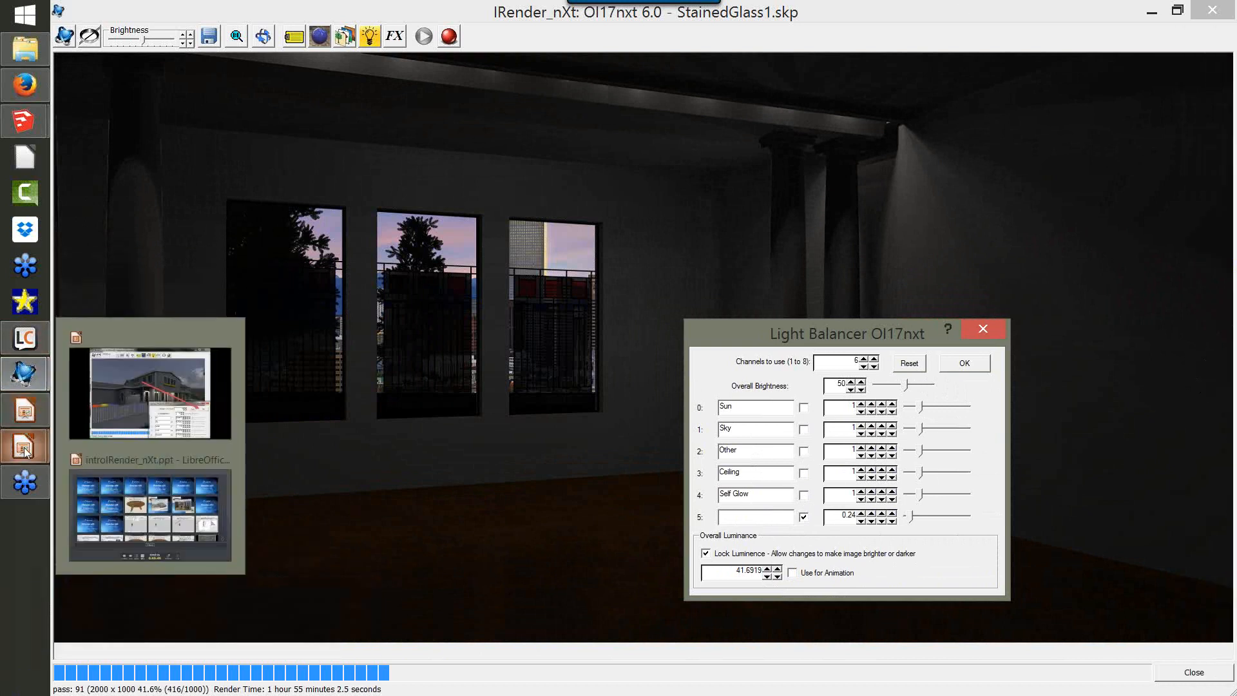
click(916, 365)
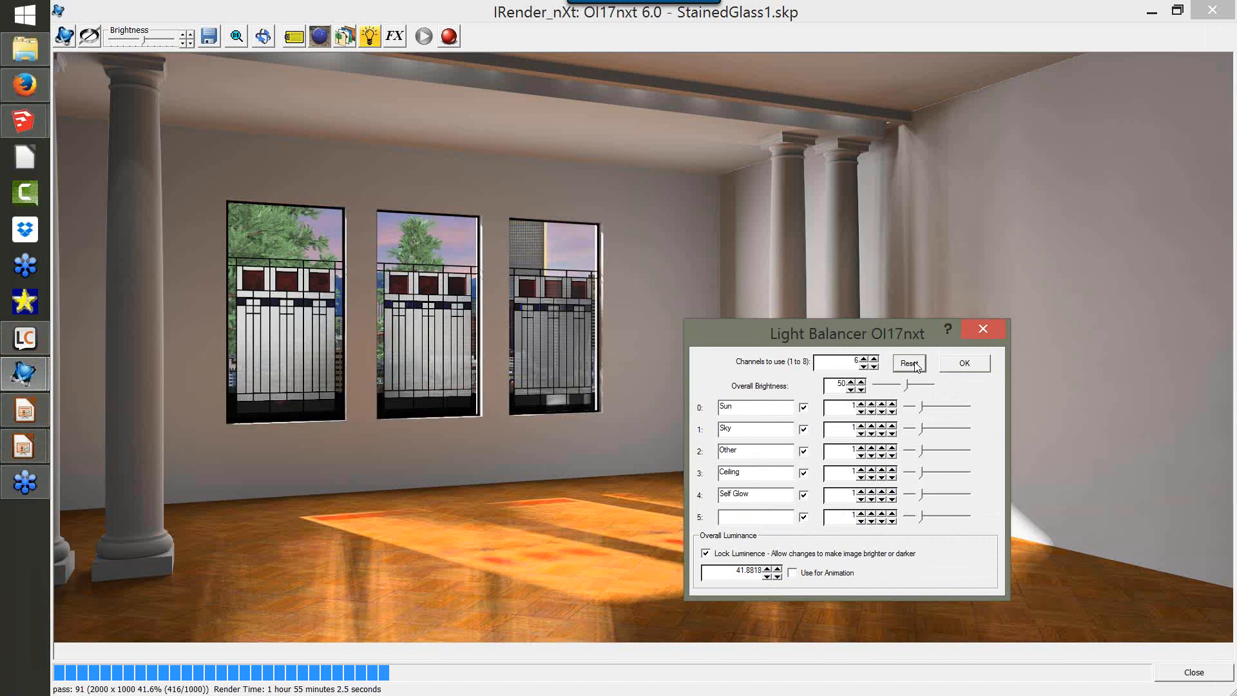
click(982, 331)
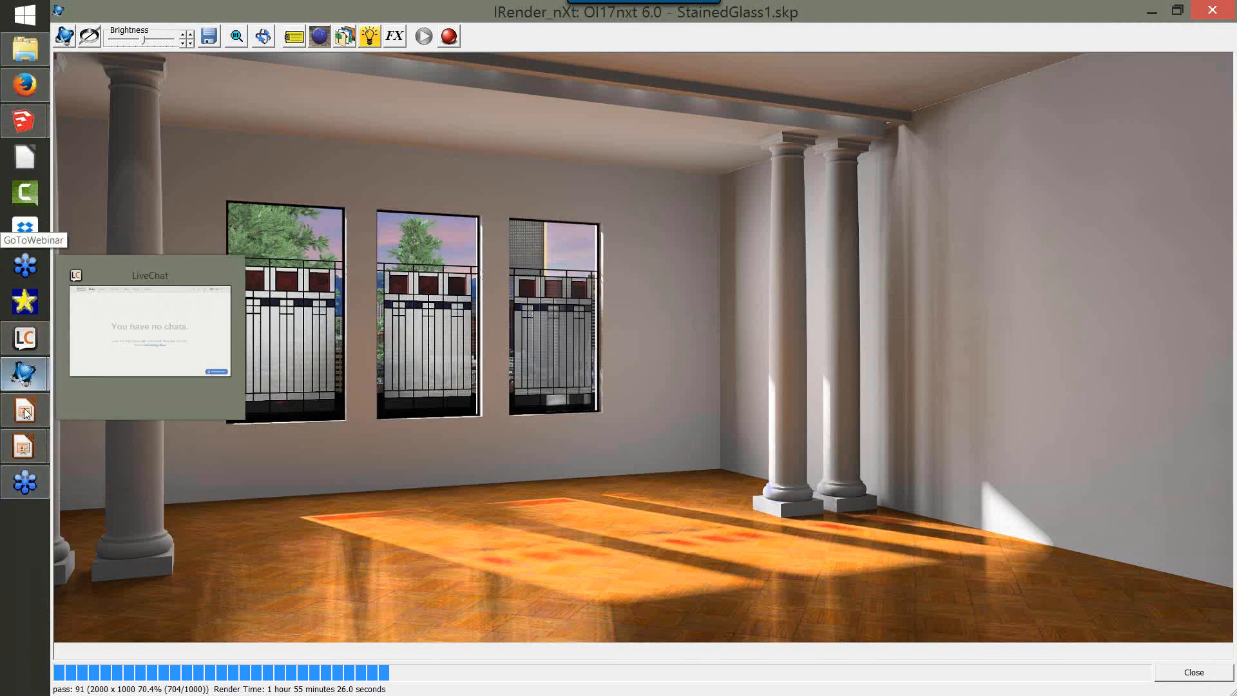
Step: Switch back to the running introIRender_nXt.ppt slide show in LibreOffice Impress
mouse_move(24, 417)
mouse_move(23, 450)
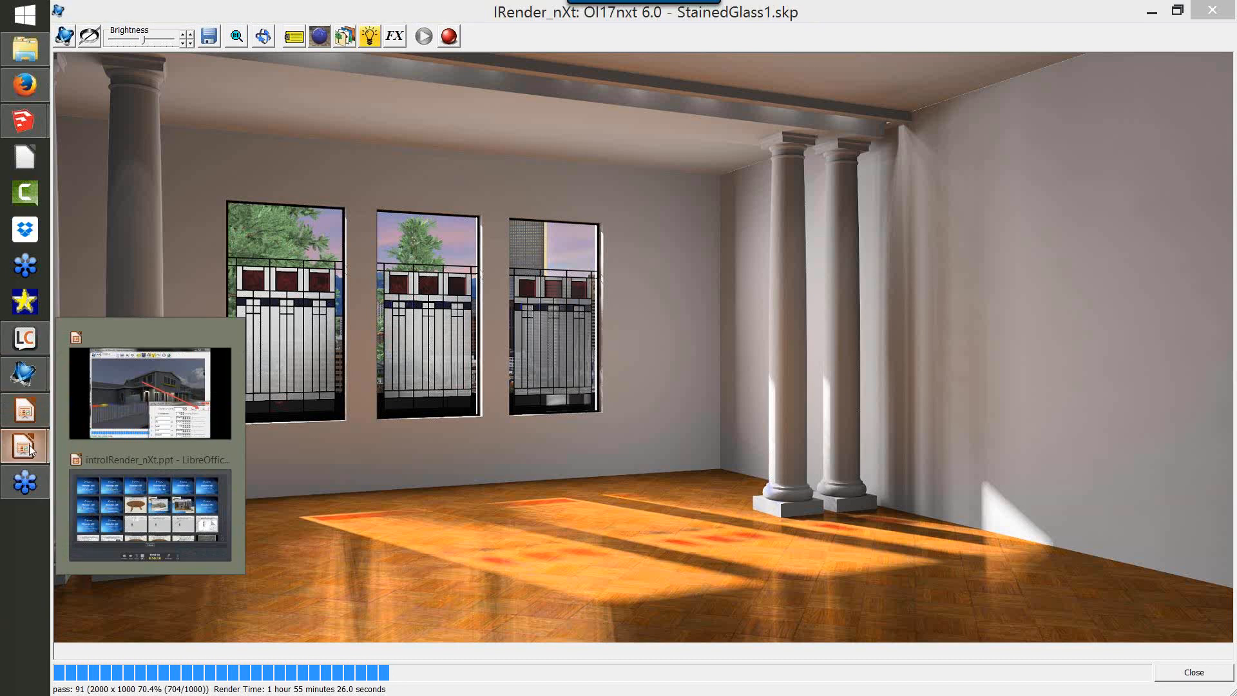
click(122, 403)
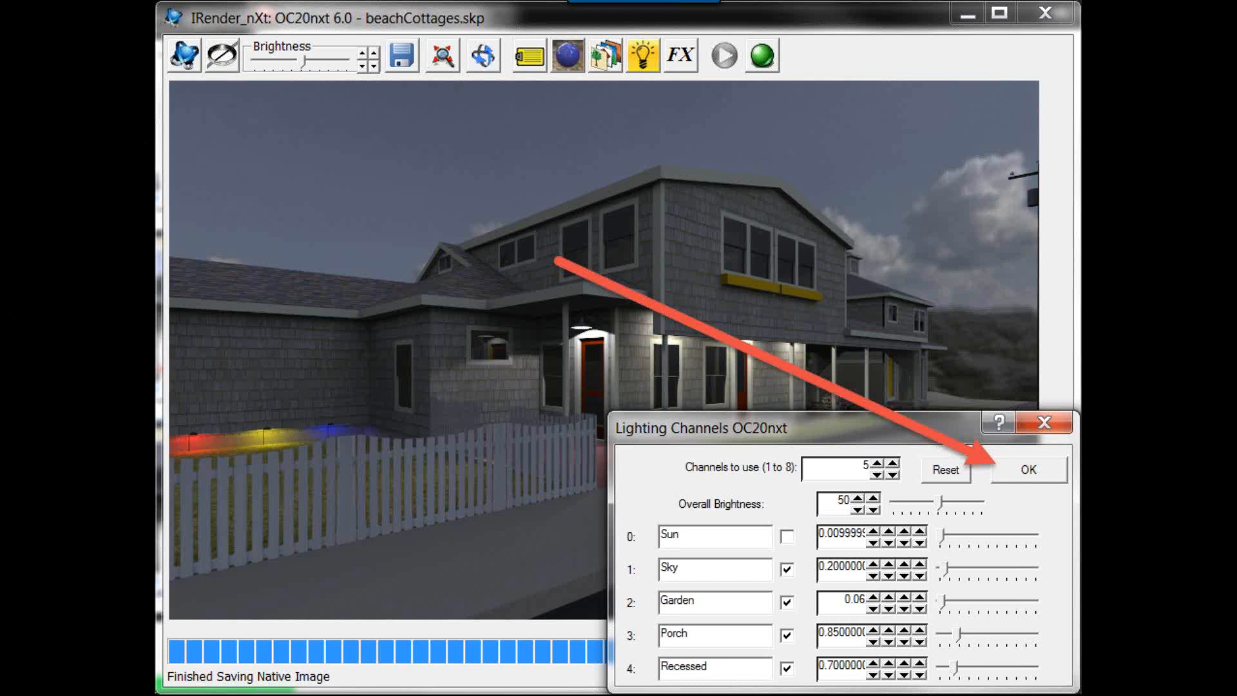
key(space)
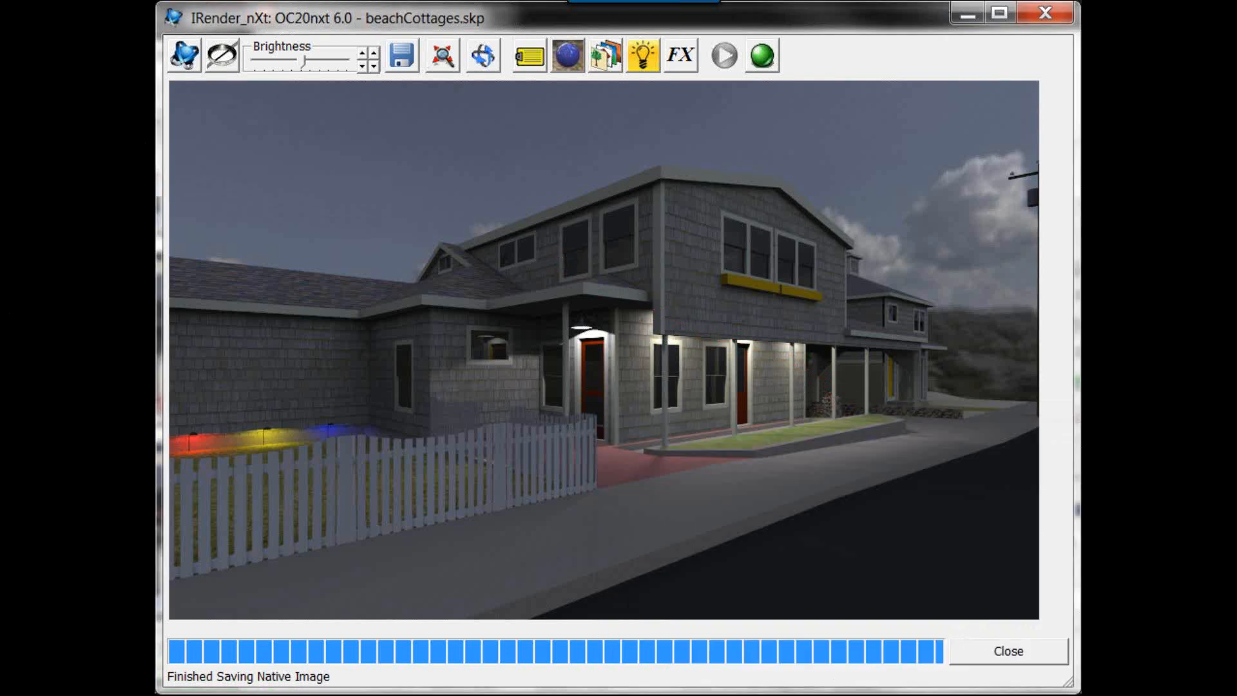
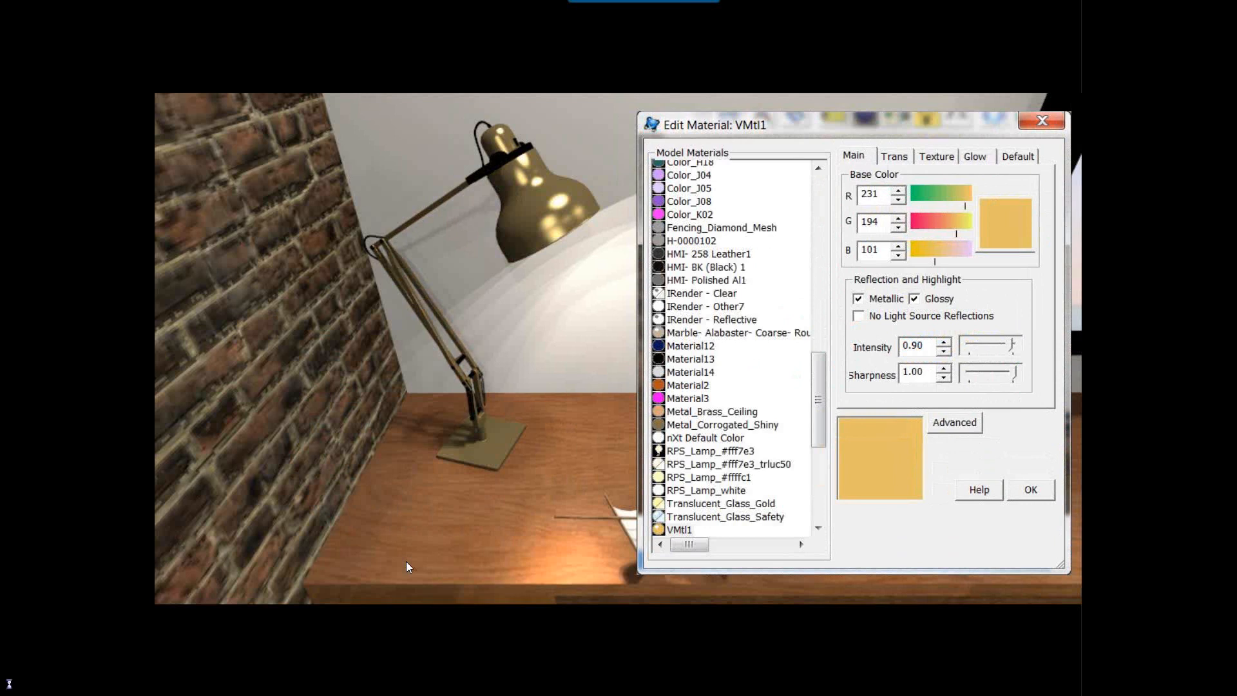
click(409, 567)
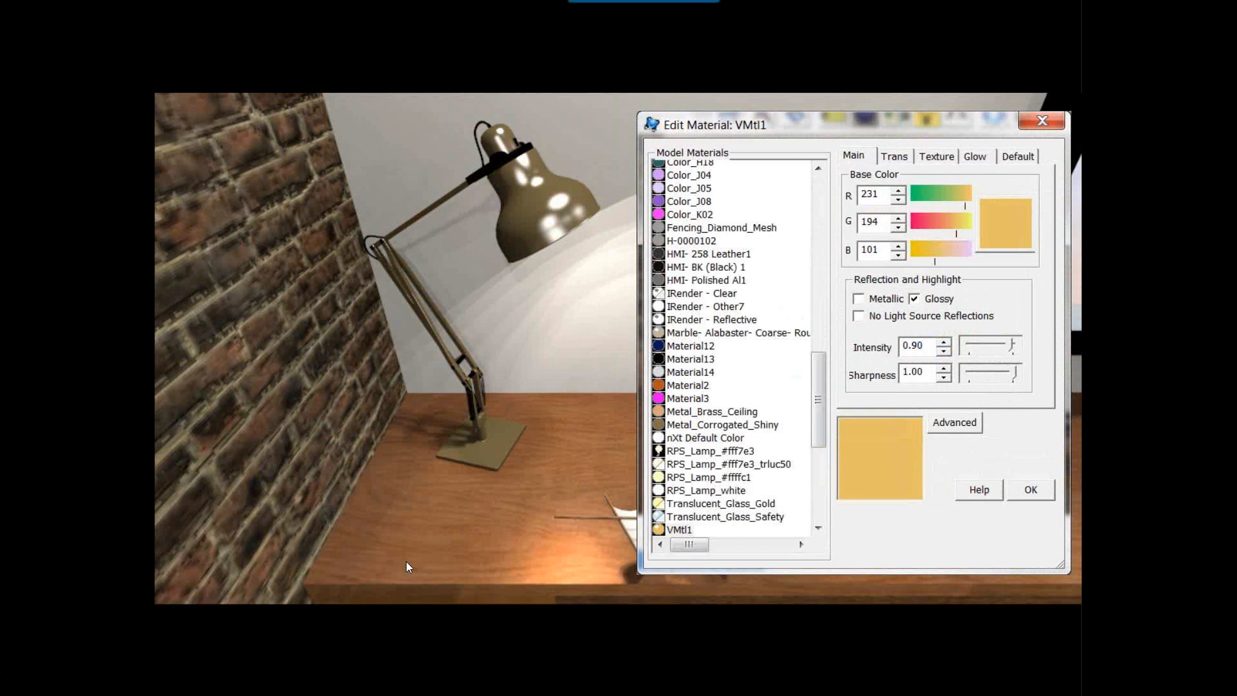
click(409, 567)
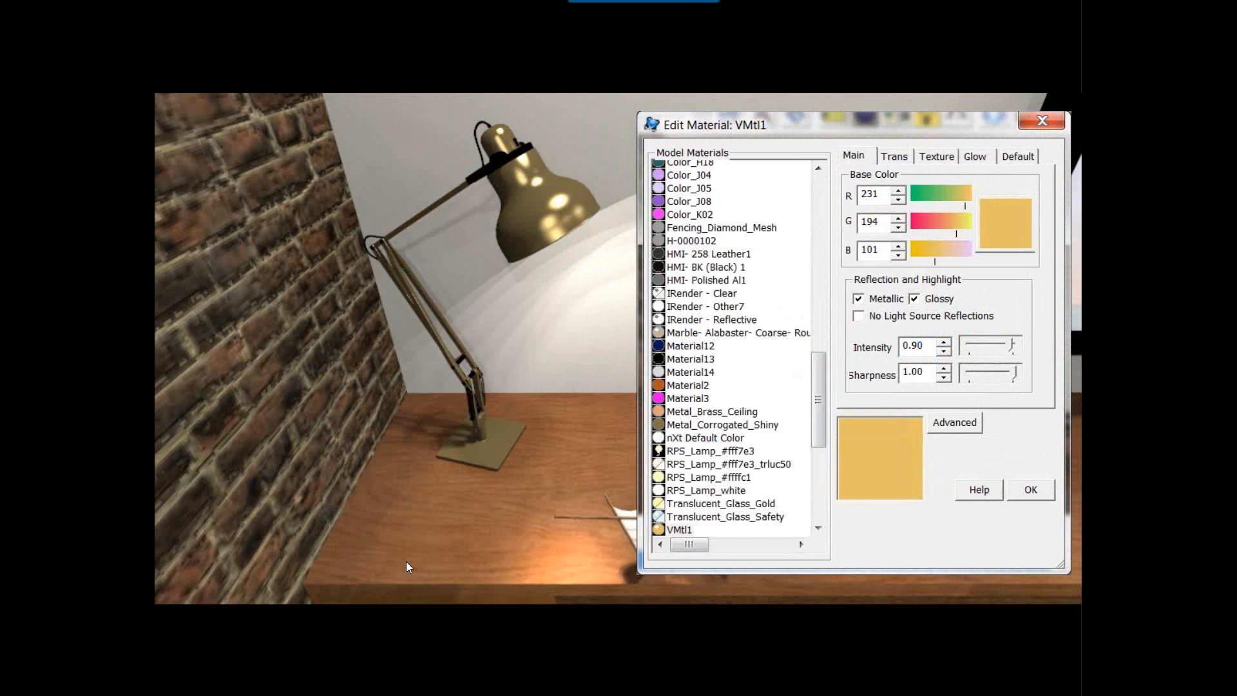
click(406, 567)
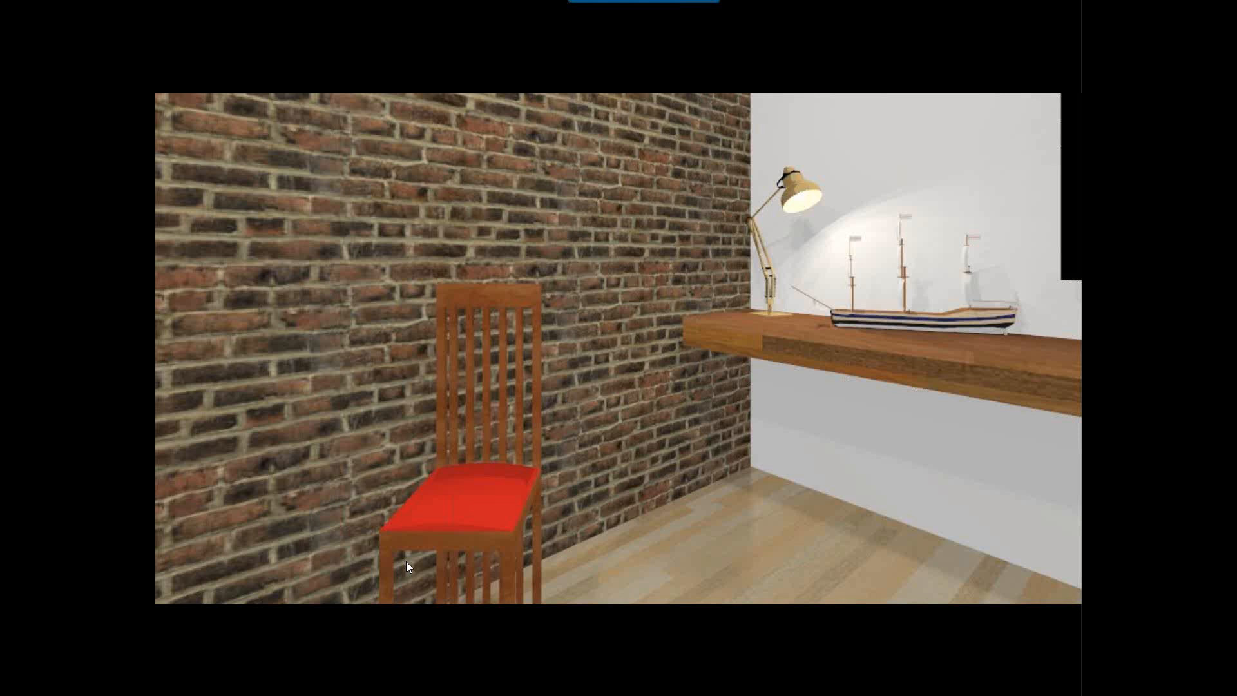
click(407, 562)
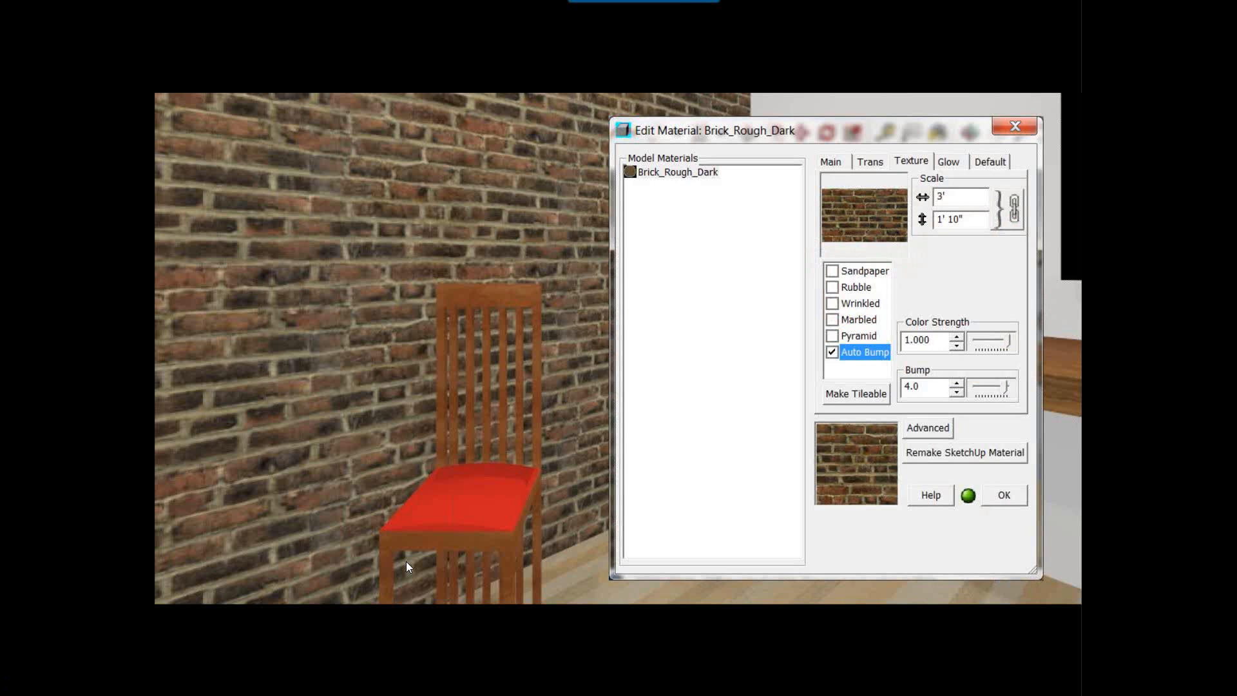
click(406, 567)
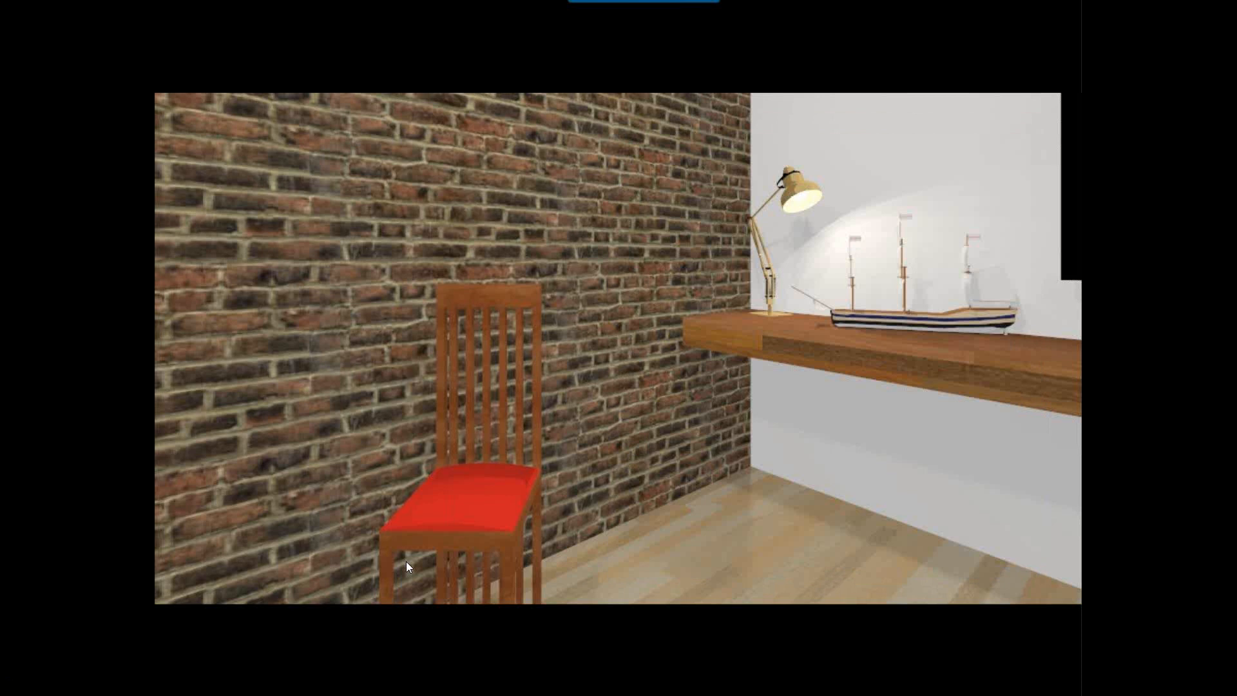
click(406, 567)
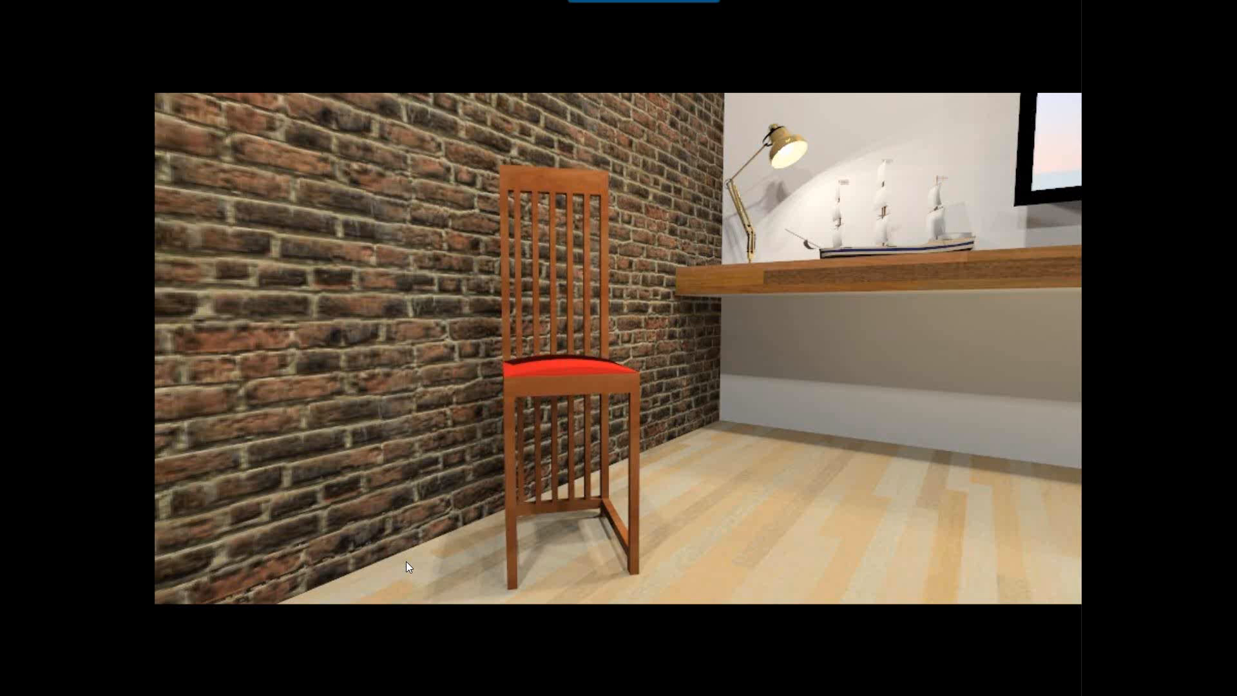
click(407, 562)
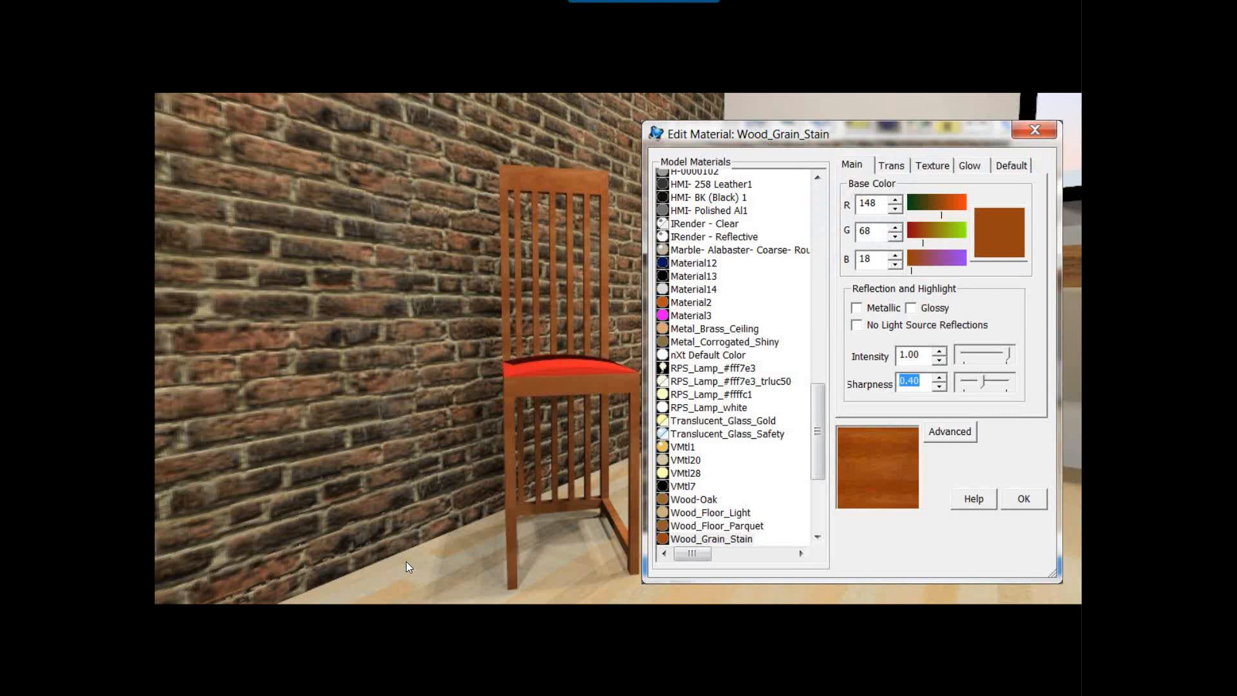
key(Return)
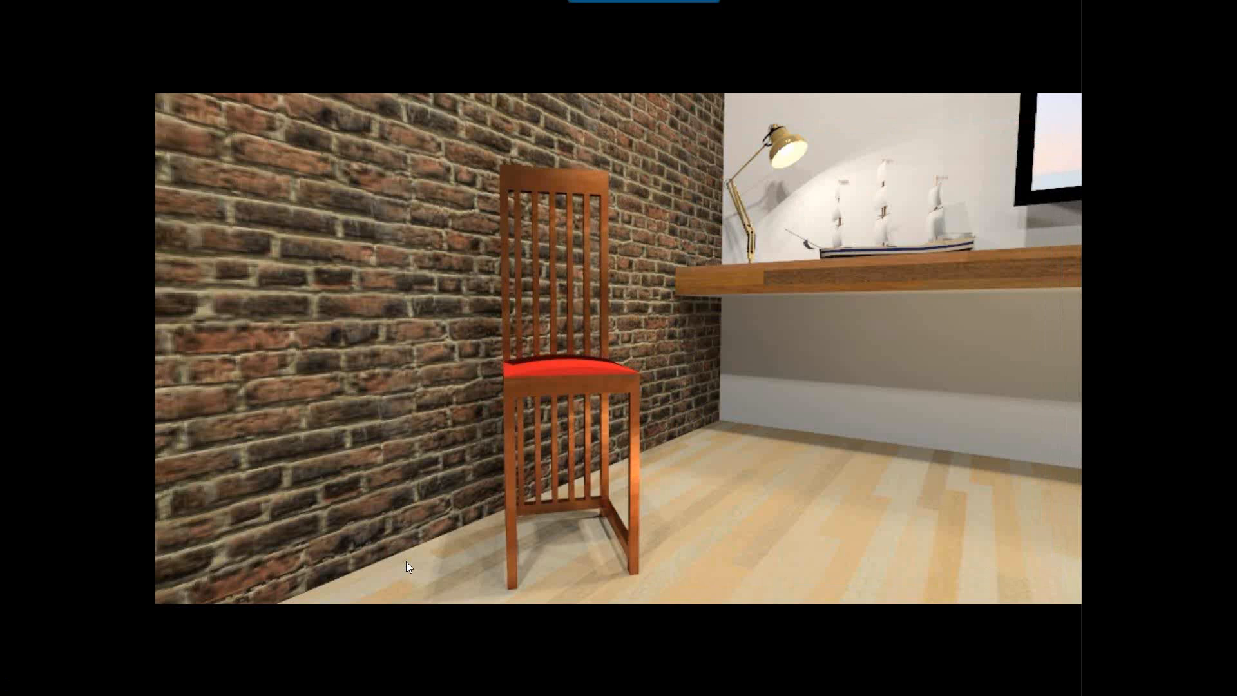
key(Right)
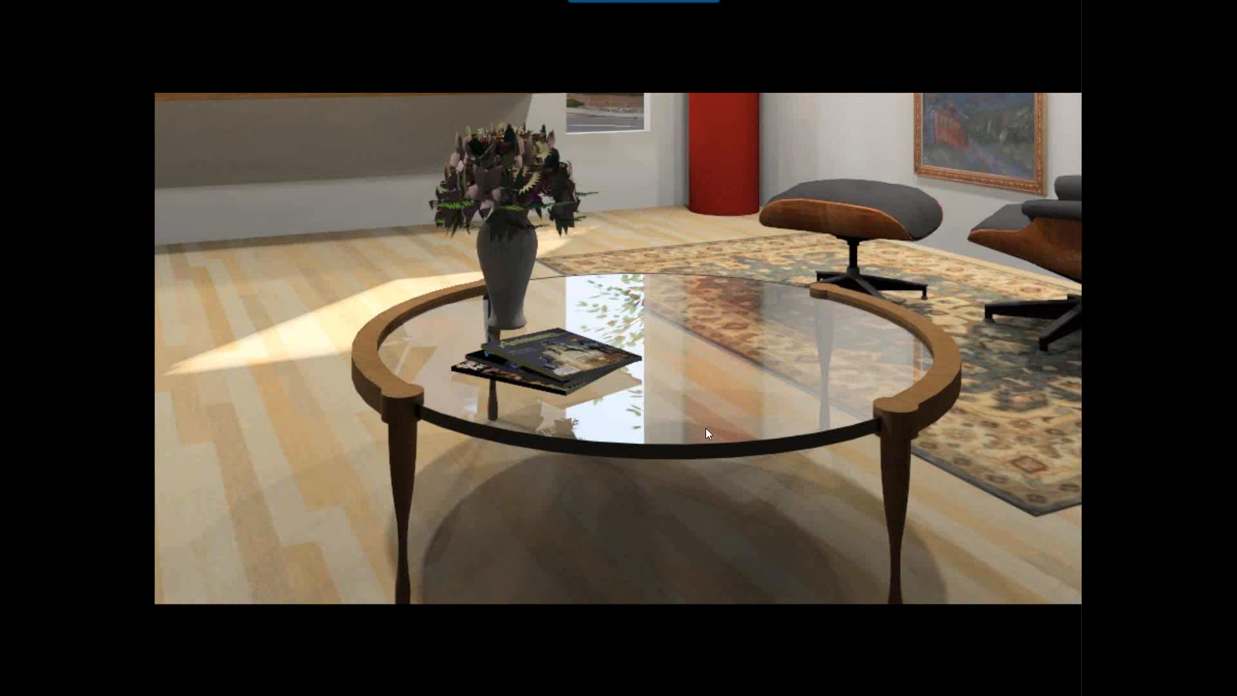
Step: Advance the slide show through the Wood_Floor_Light and 0053_Ivory material settings and their rendered coffee table results
click(597, 545)
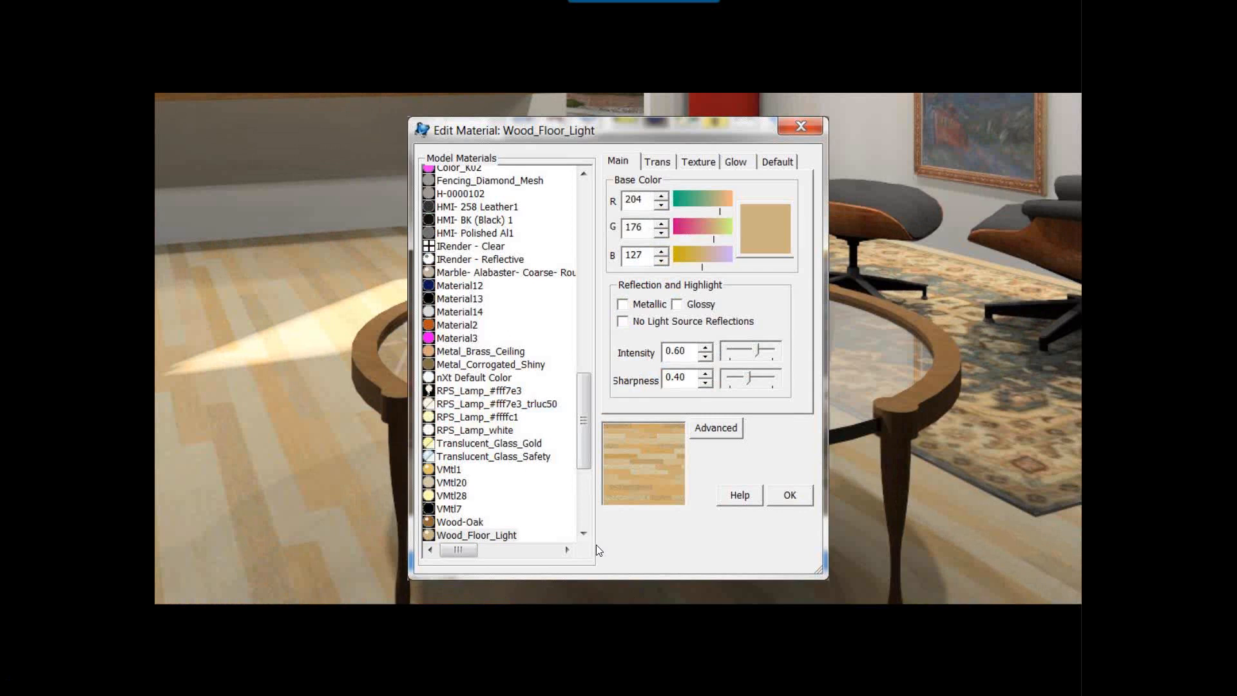
key(Right)
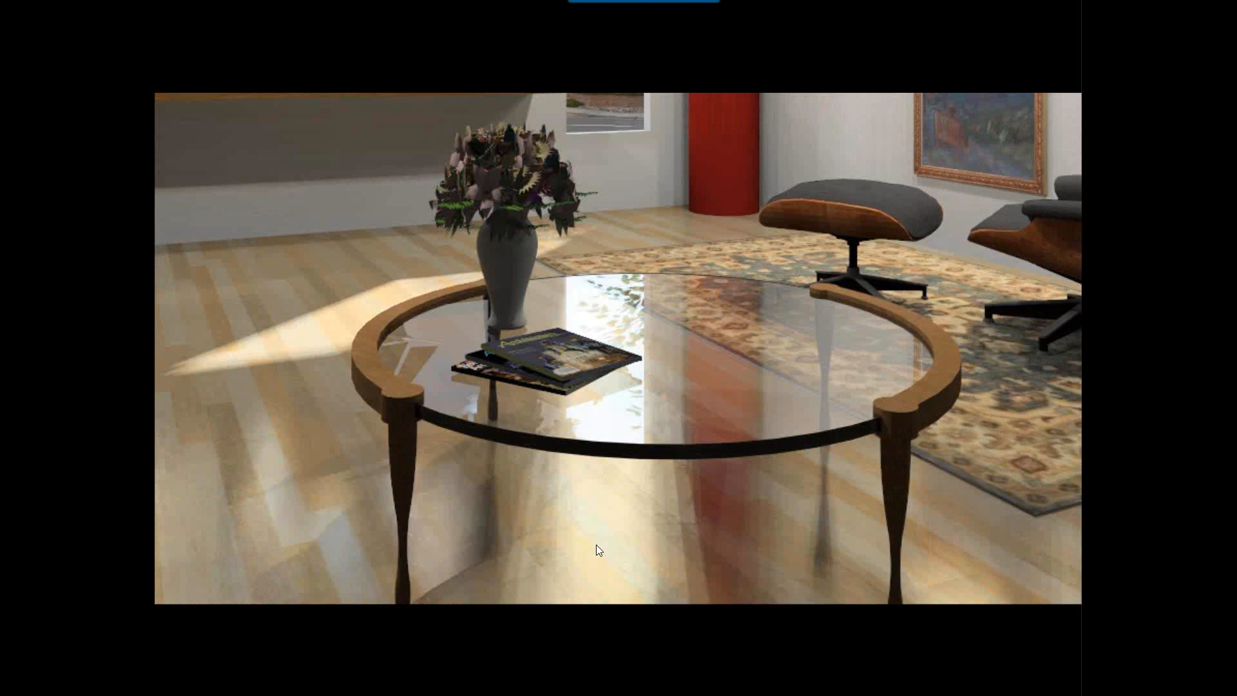
key(Right)
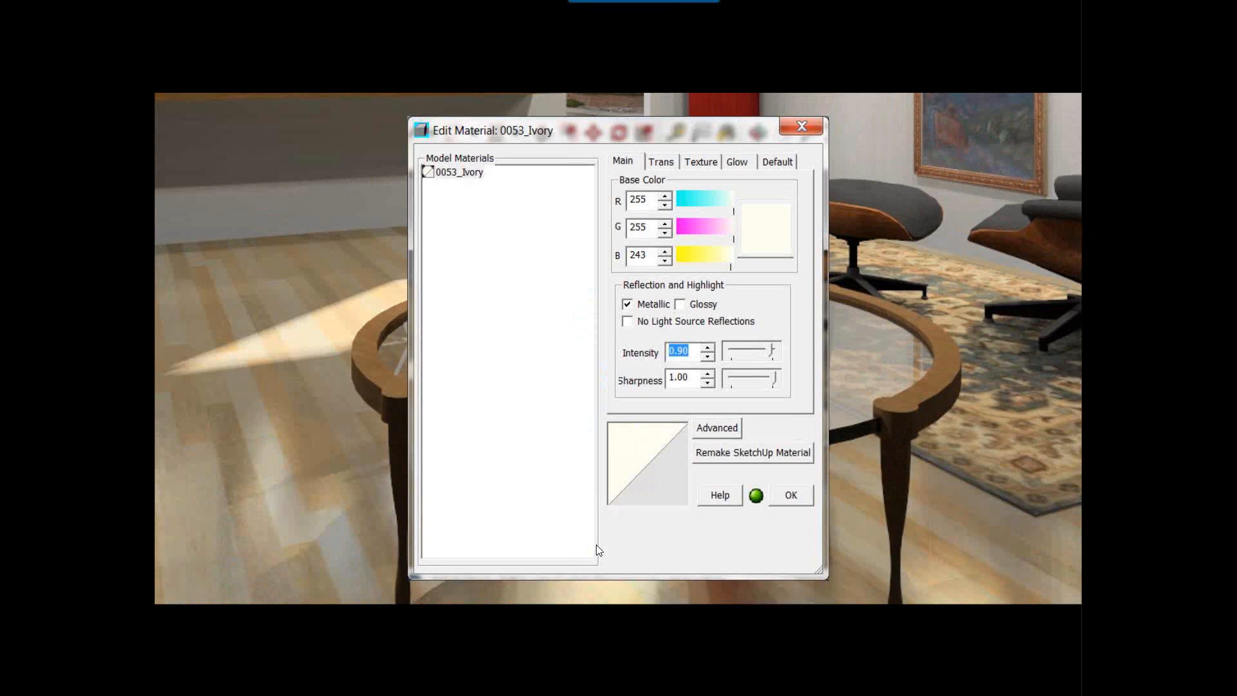
key(ctrl+Tab)
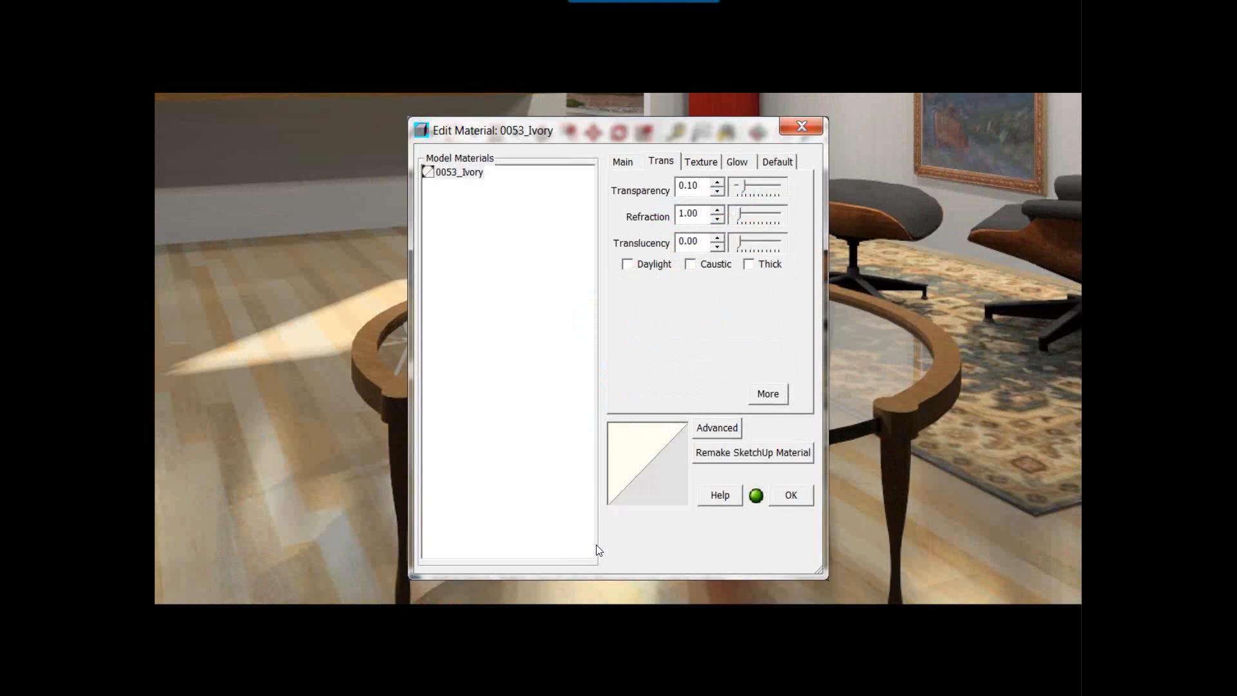
key(Right)
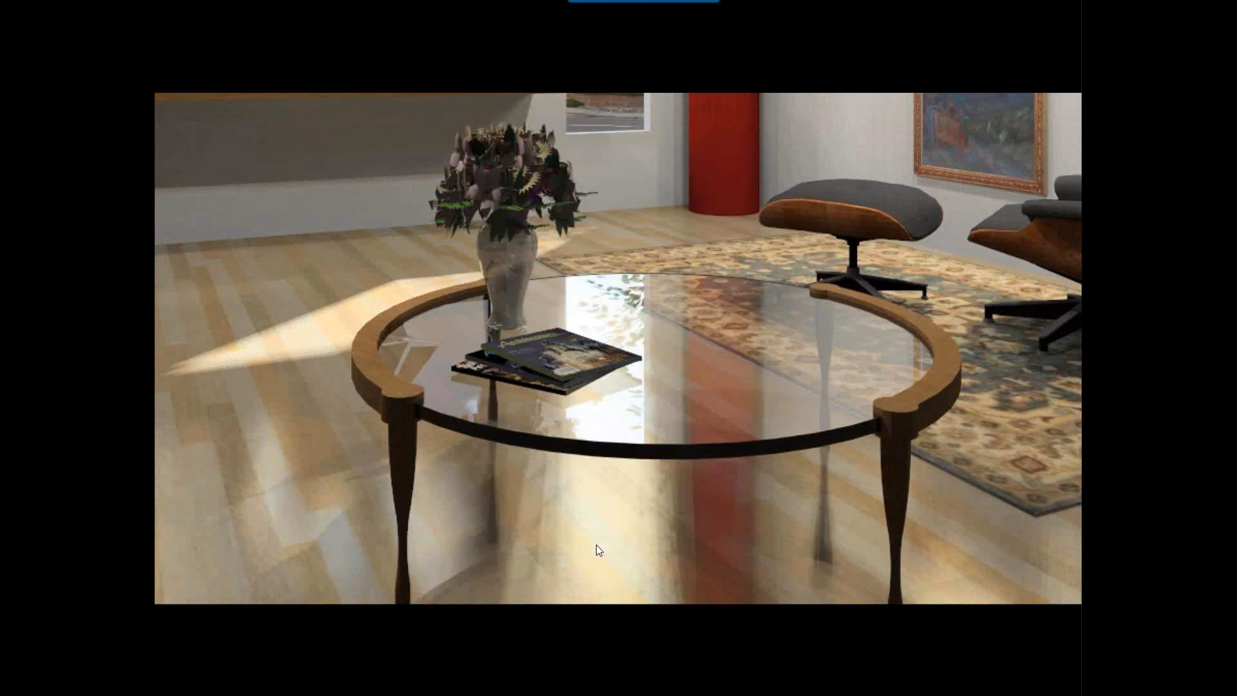
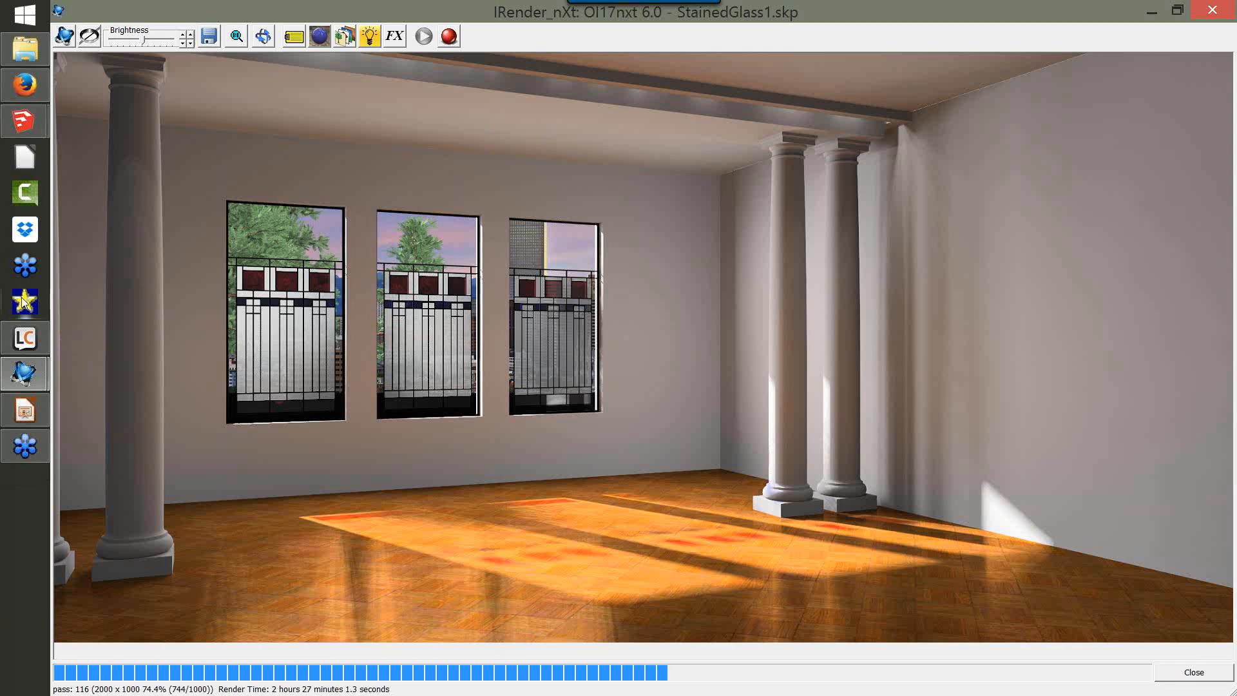
Step: Switch to StainedGlass1.skp in SketchUp, review the rendering engine options on the Render page of the IRender nXt Setup Options, and close them
mouse_move(22, 377)
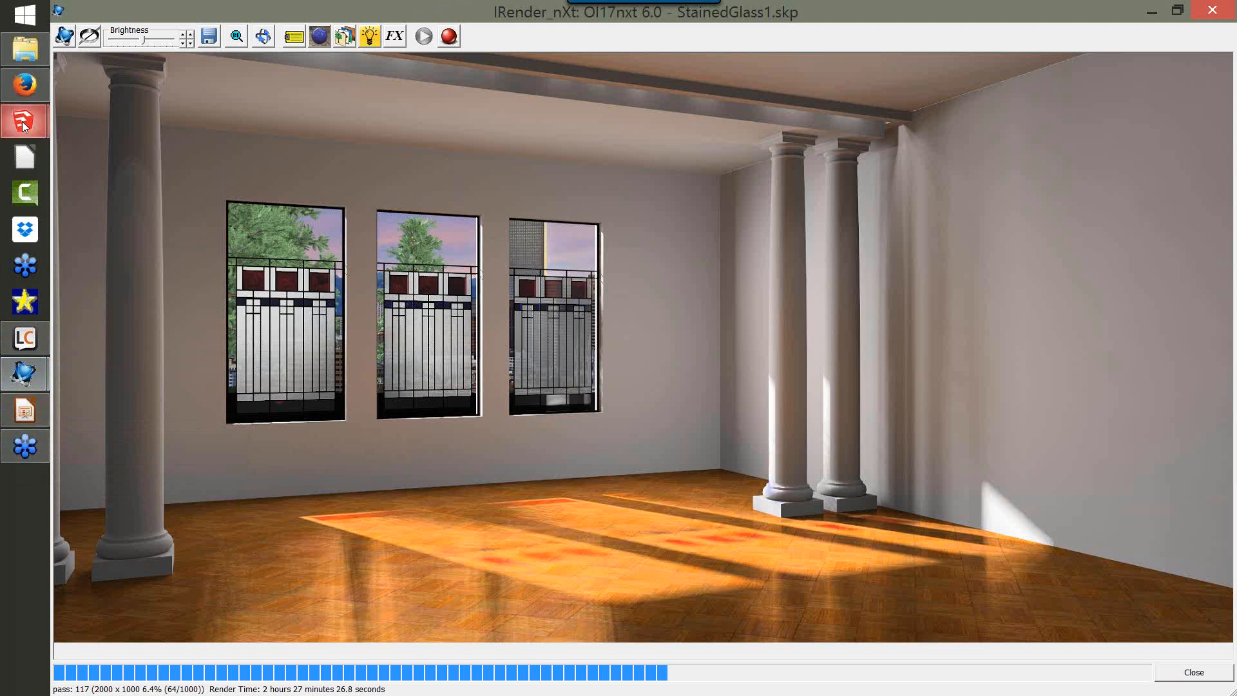
mouse_move(21, 133)
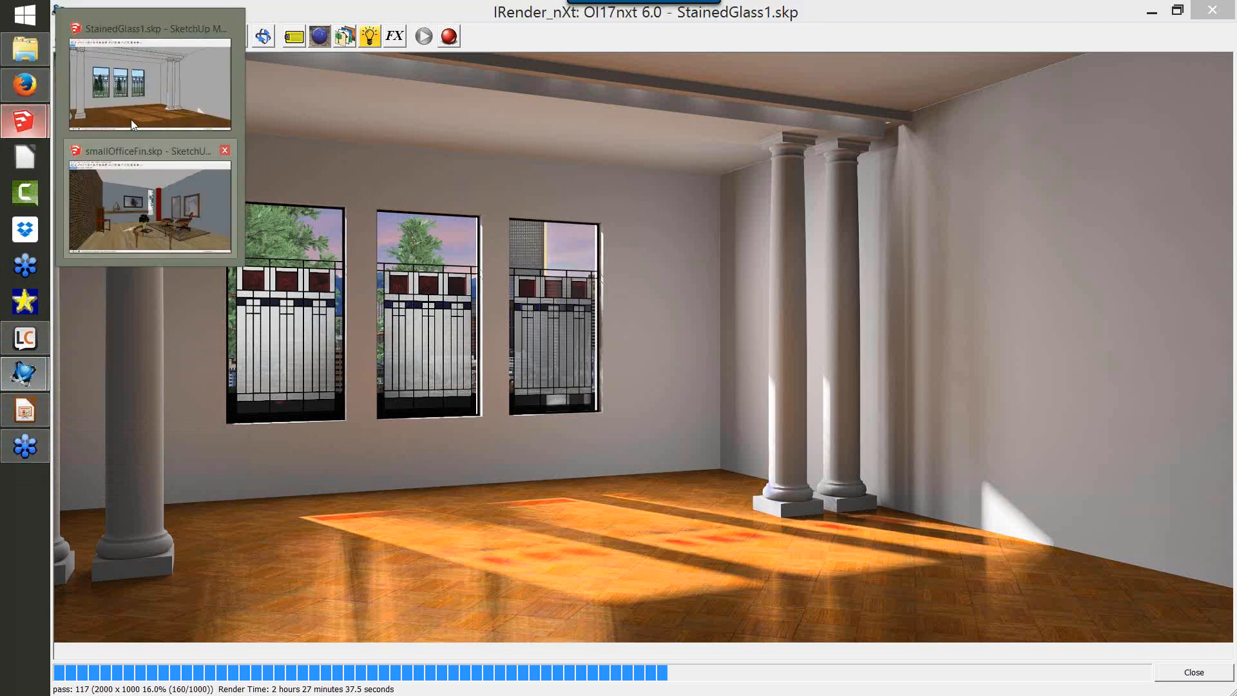
click(144, 98)
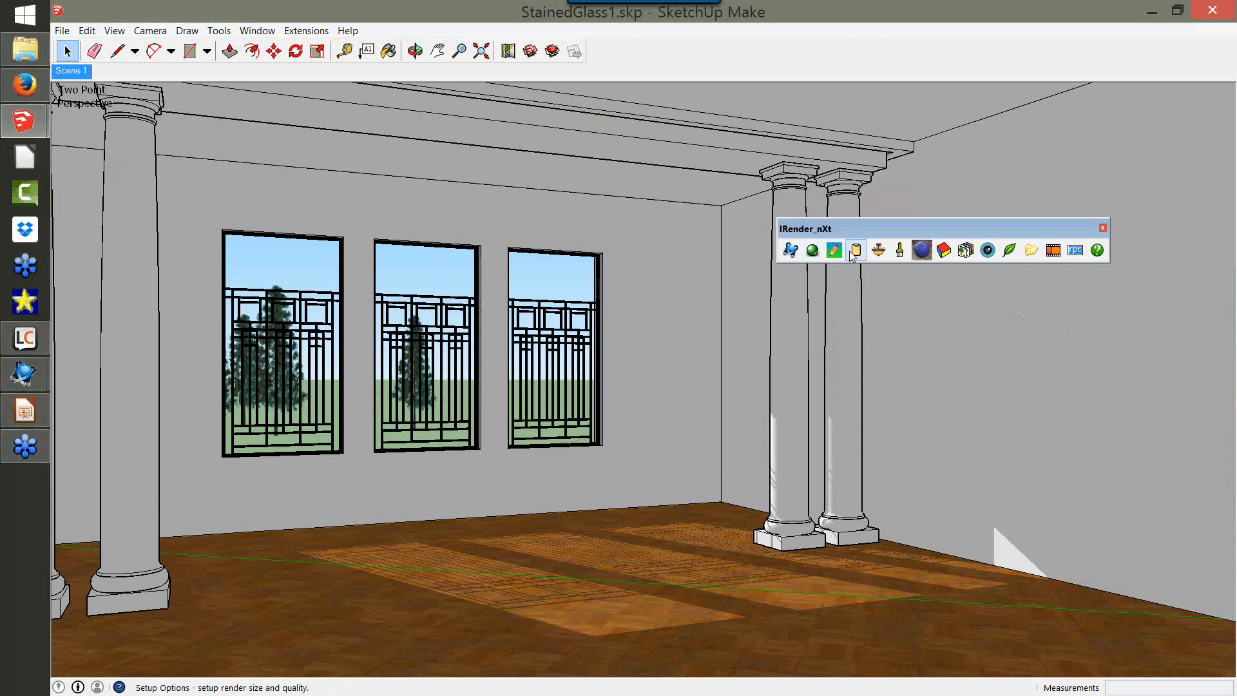
click(812, 250)
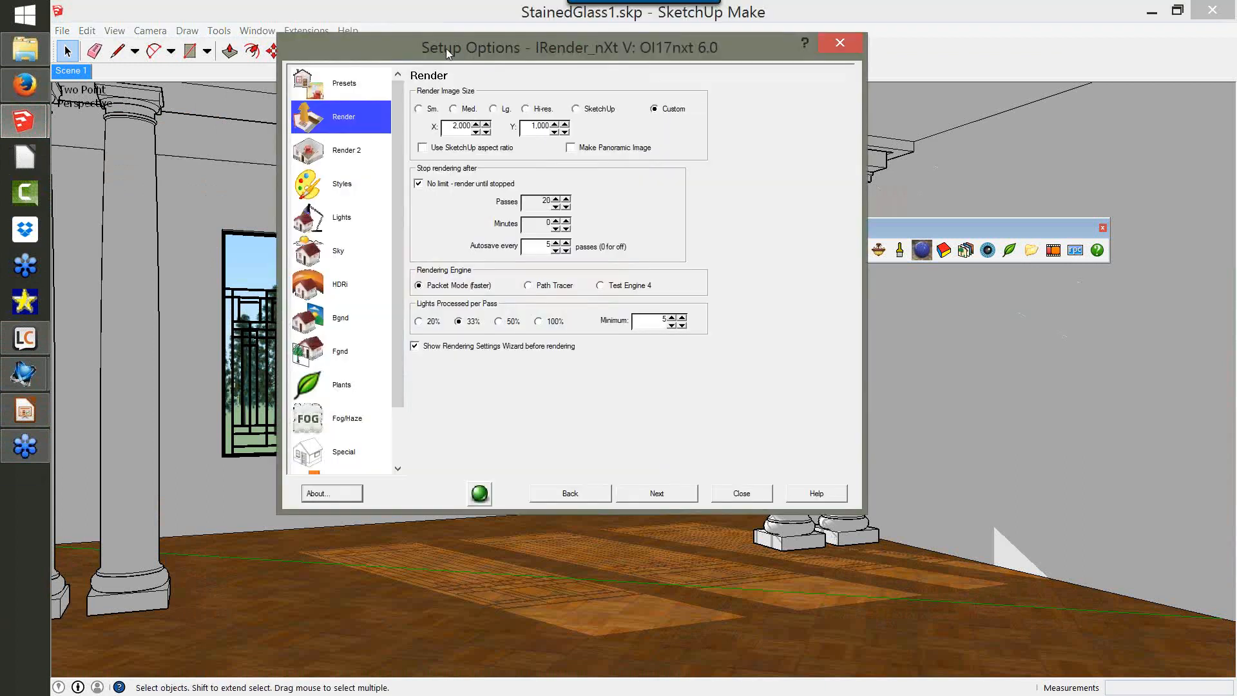
drag(449, 52, 352, 43)
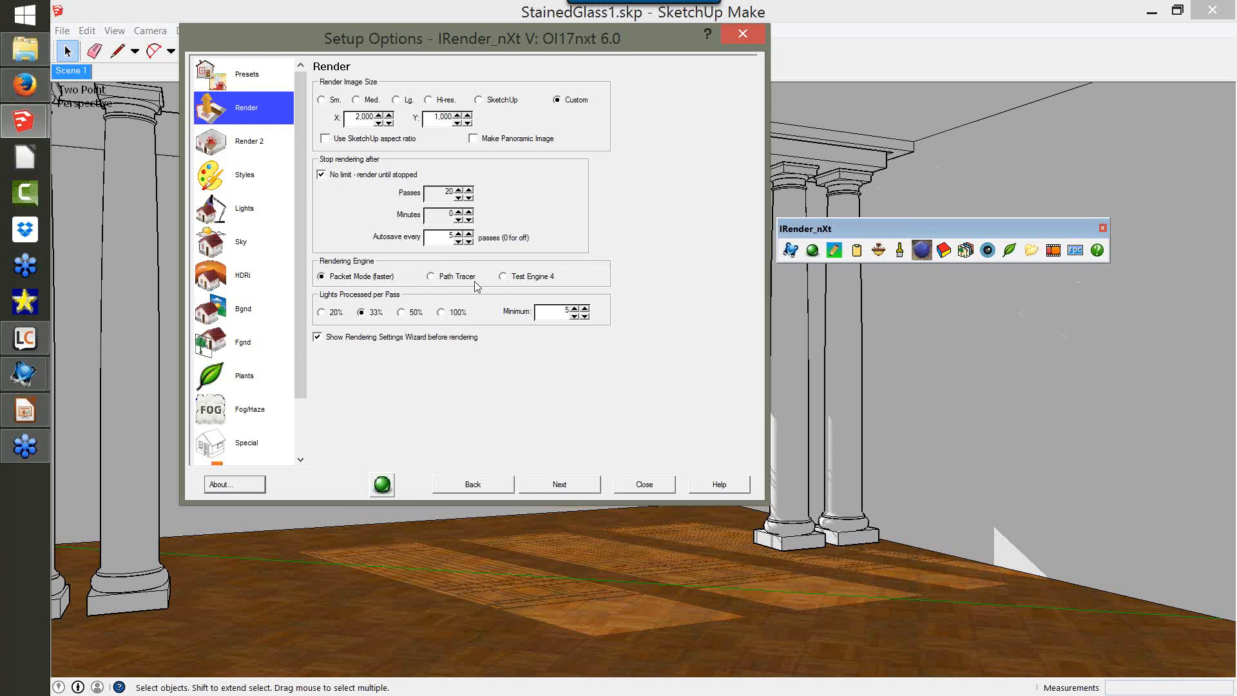
click(12, 54)
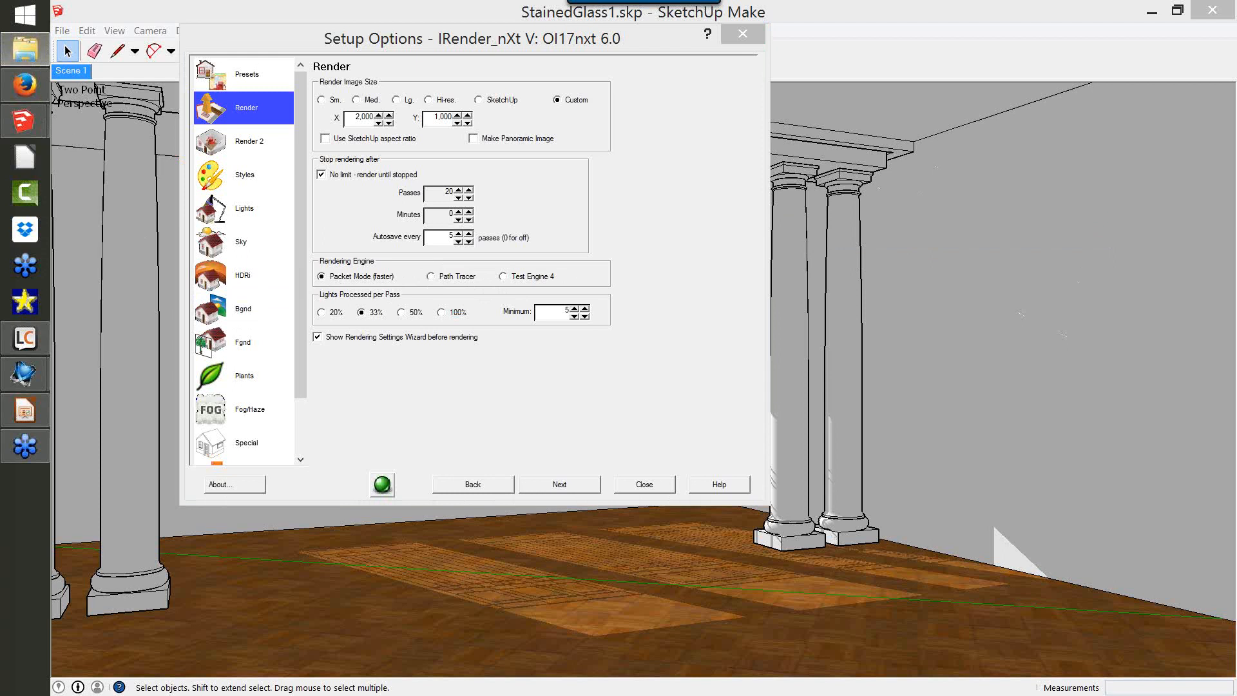
click(36, 53)
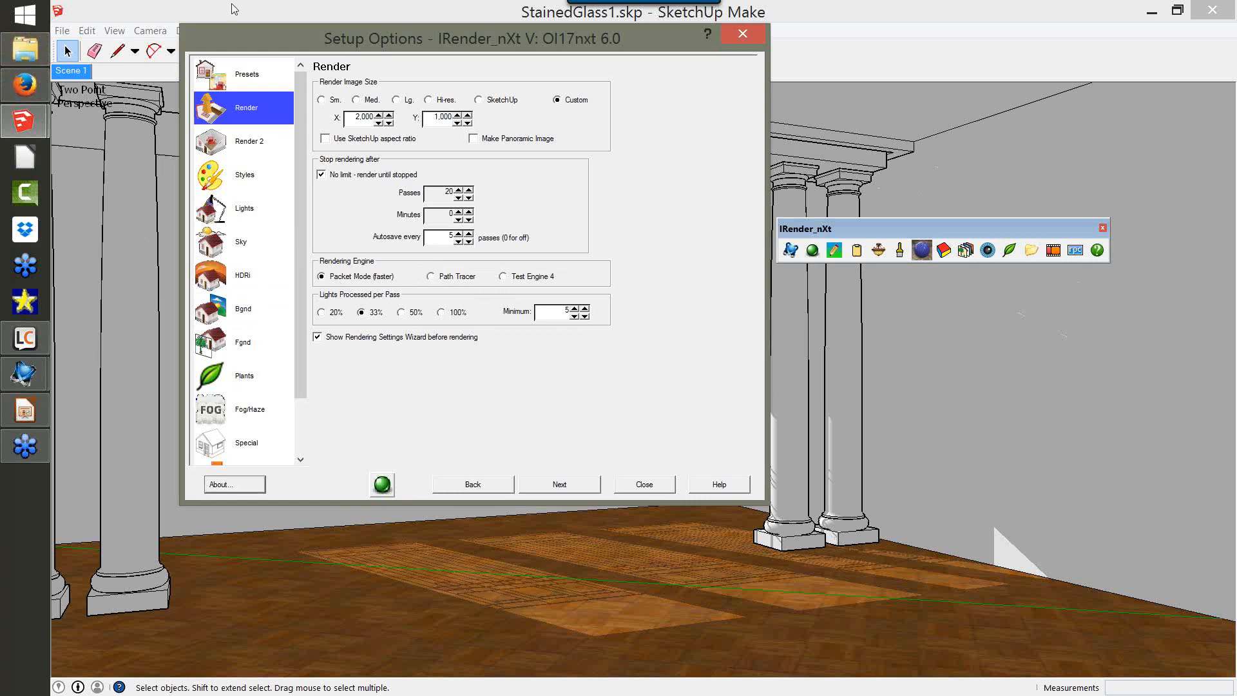
drag(273, 43, 396, 137)
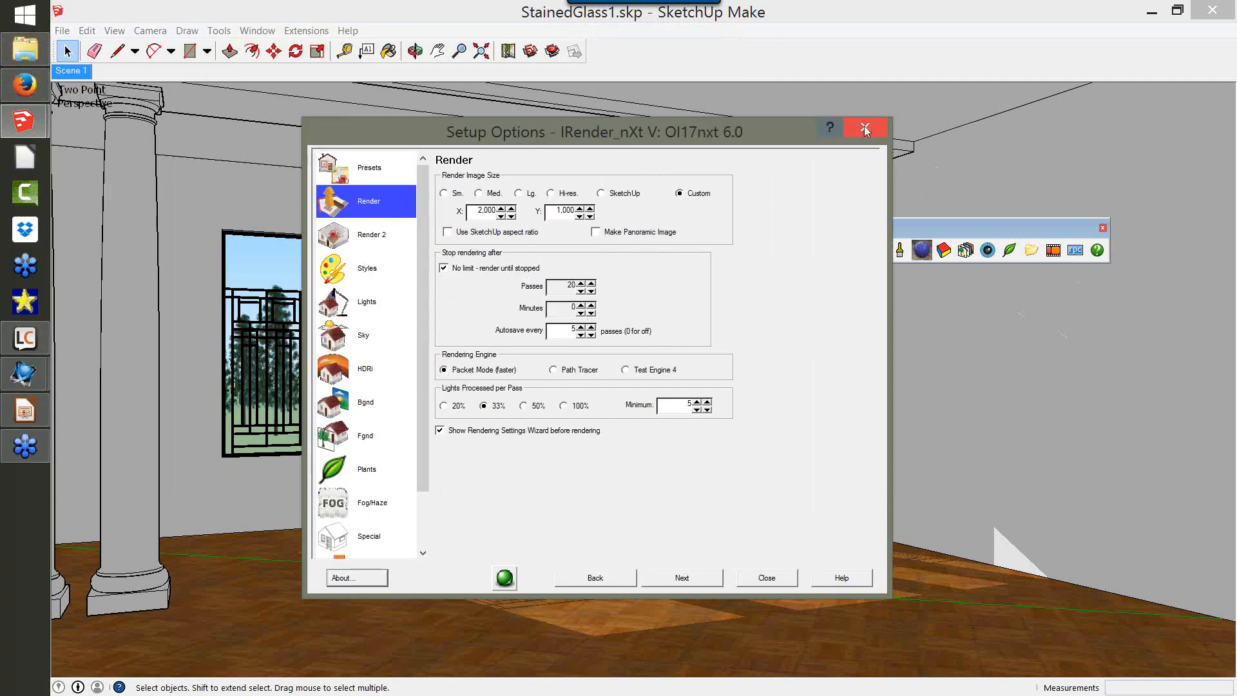
click(865, 127)
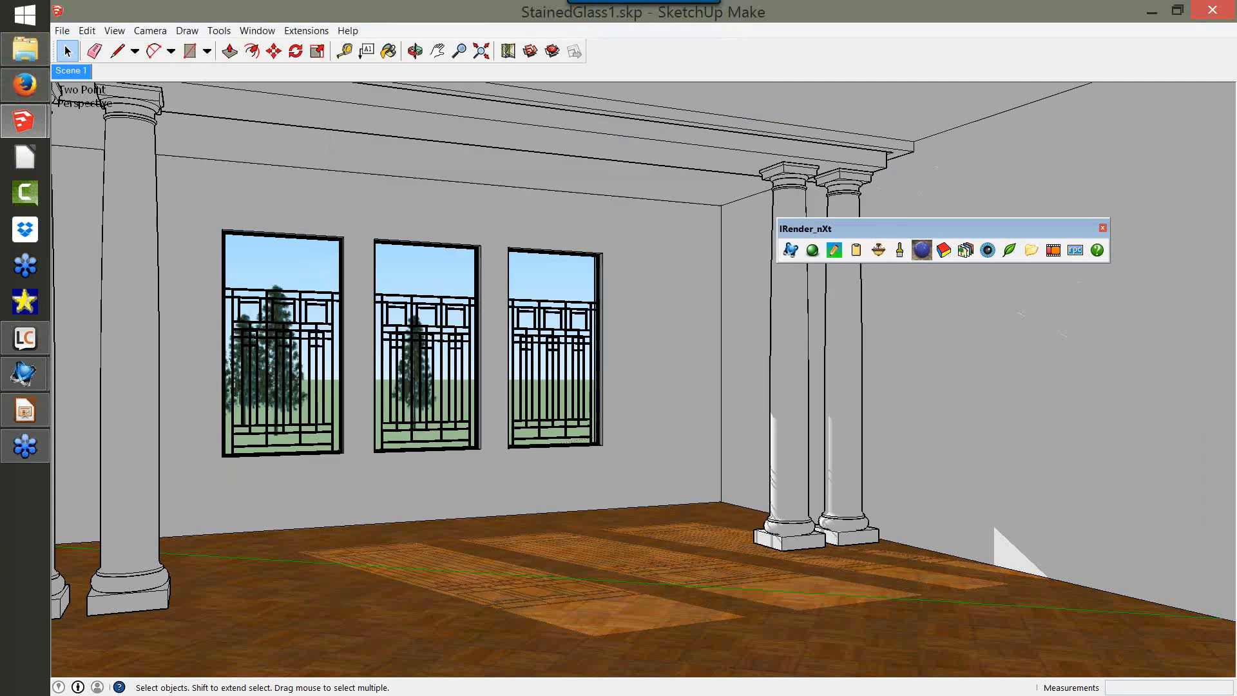
Step: Switch to File Explorer and browse from Dropbox into Marketing-Support and the presenter's own folder there
click(31, 54)
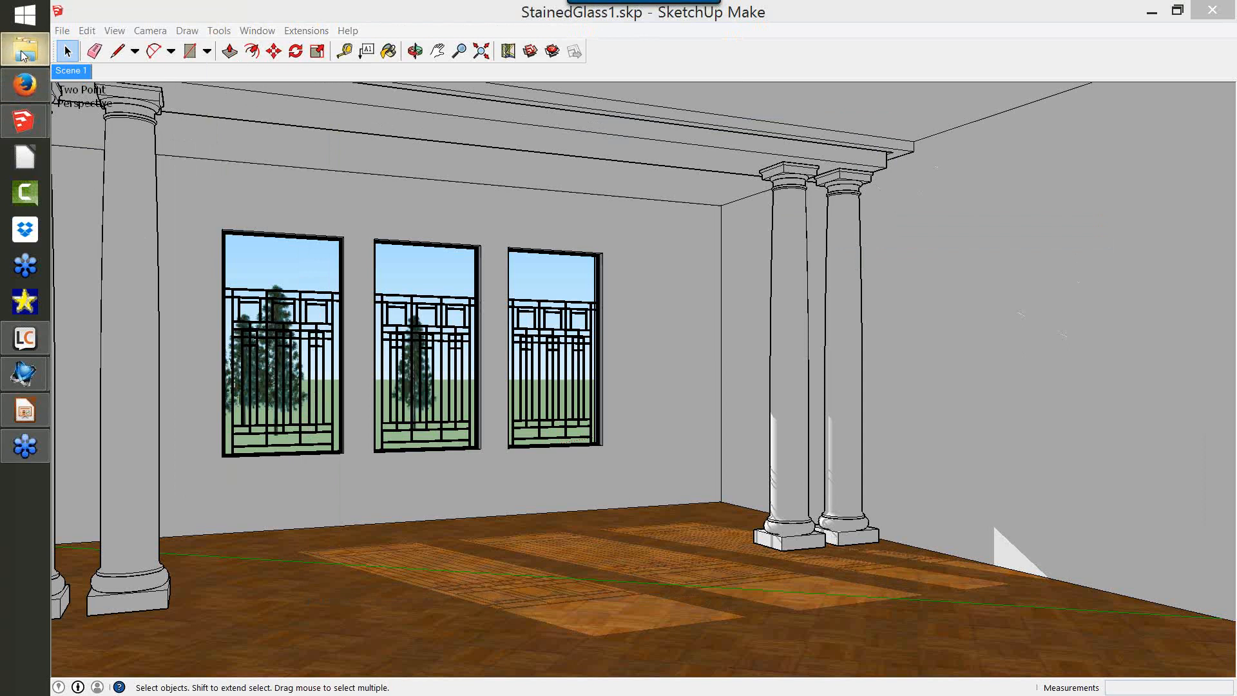
right_click(31, 55)
click(27, 46)
right_click(22, 57)
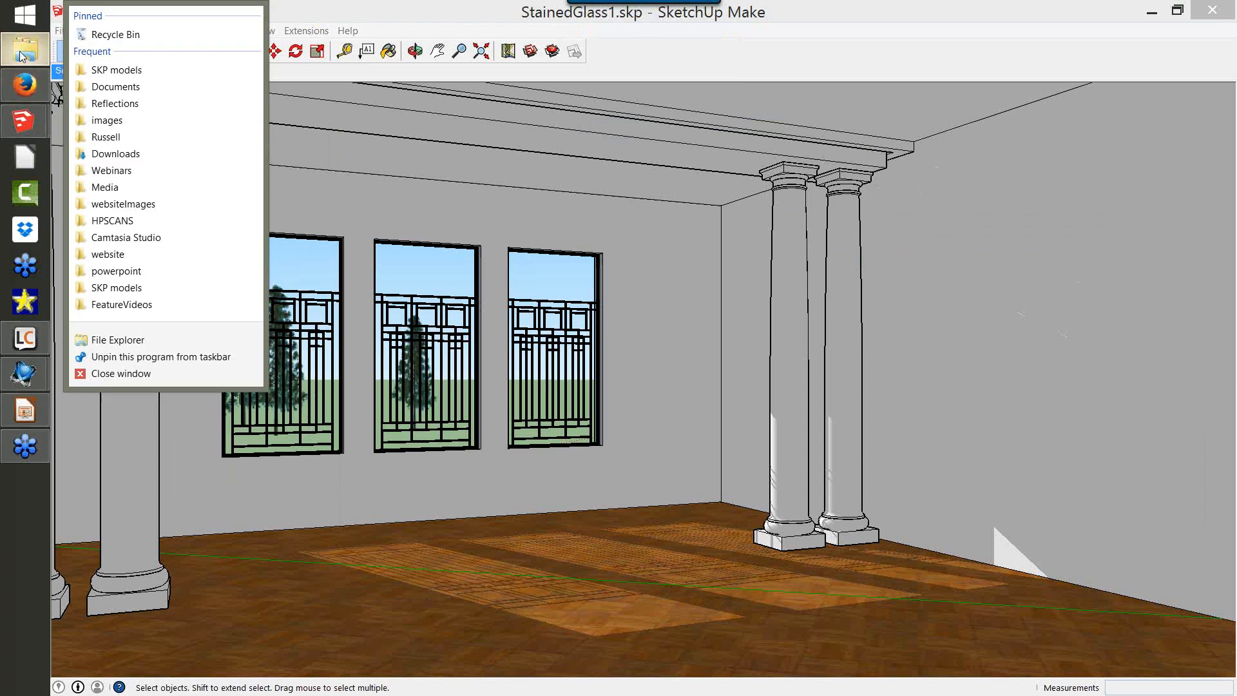
click(57, 94)
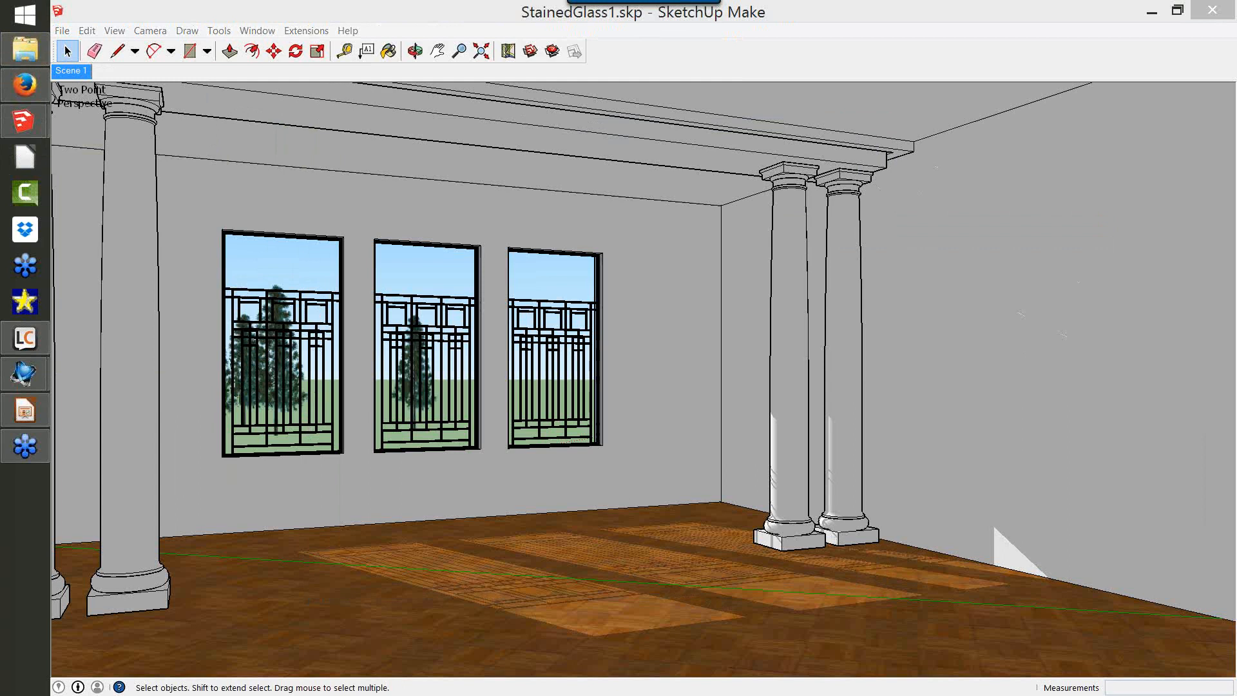
click(26, 50)
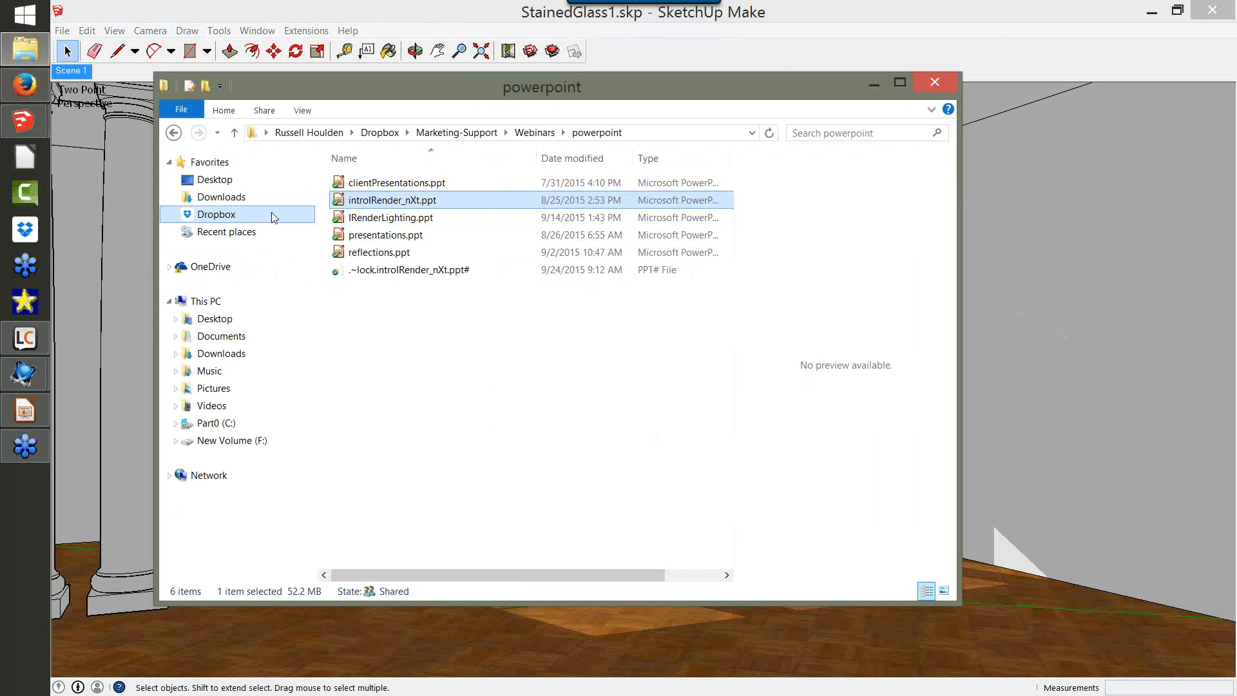
click(240, 219)
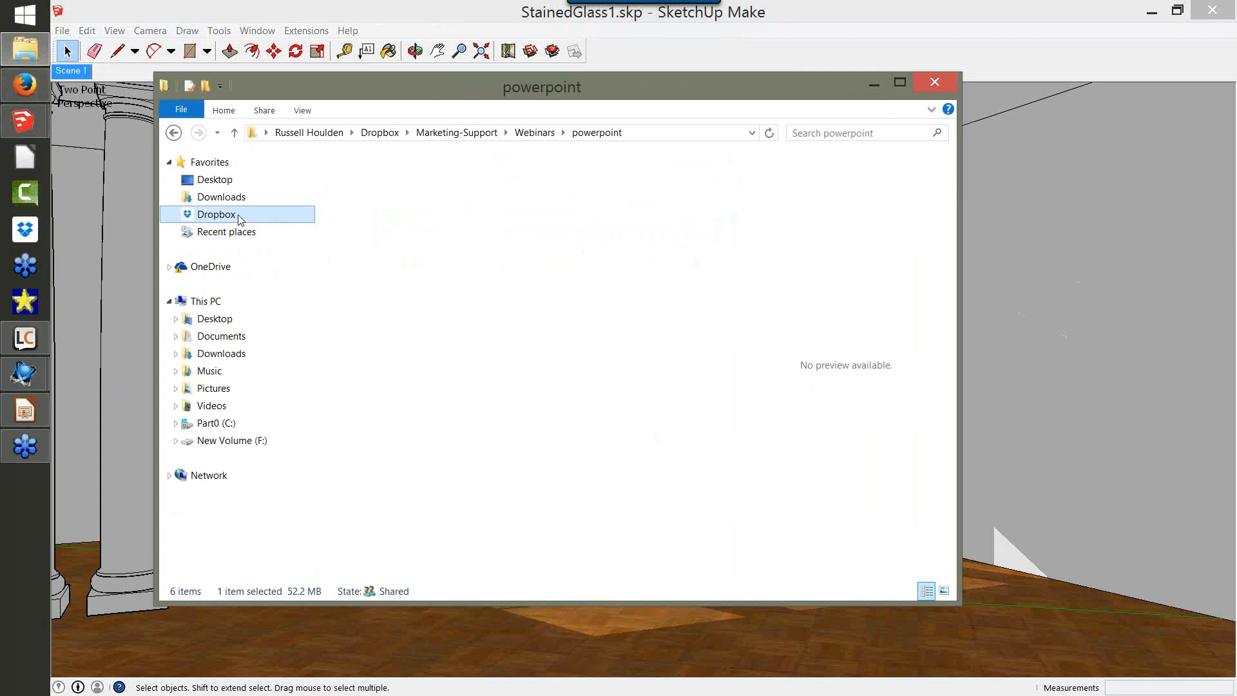
double_click(367, 235)
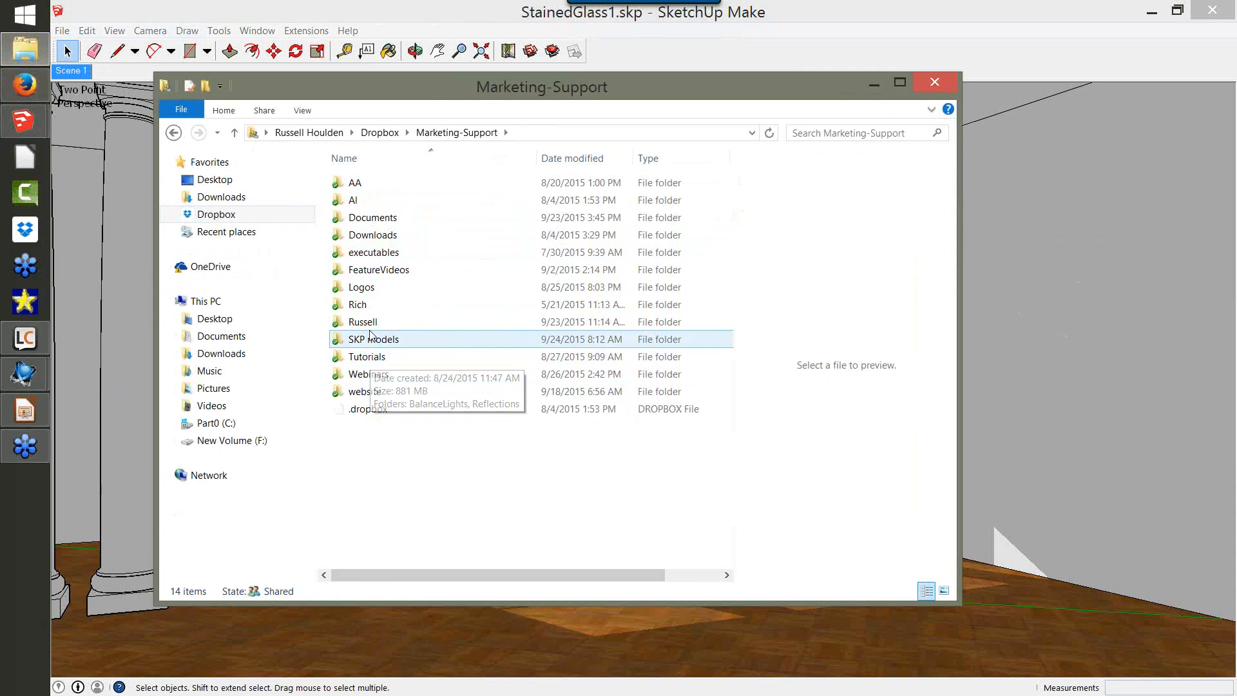
double_click(426, 317)
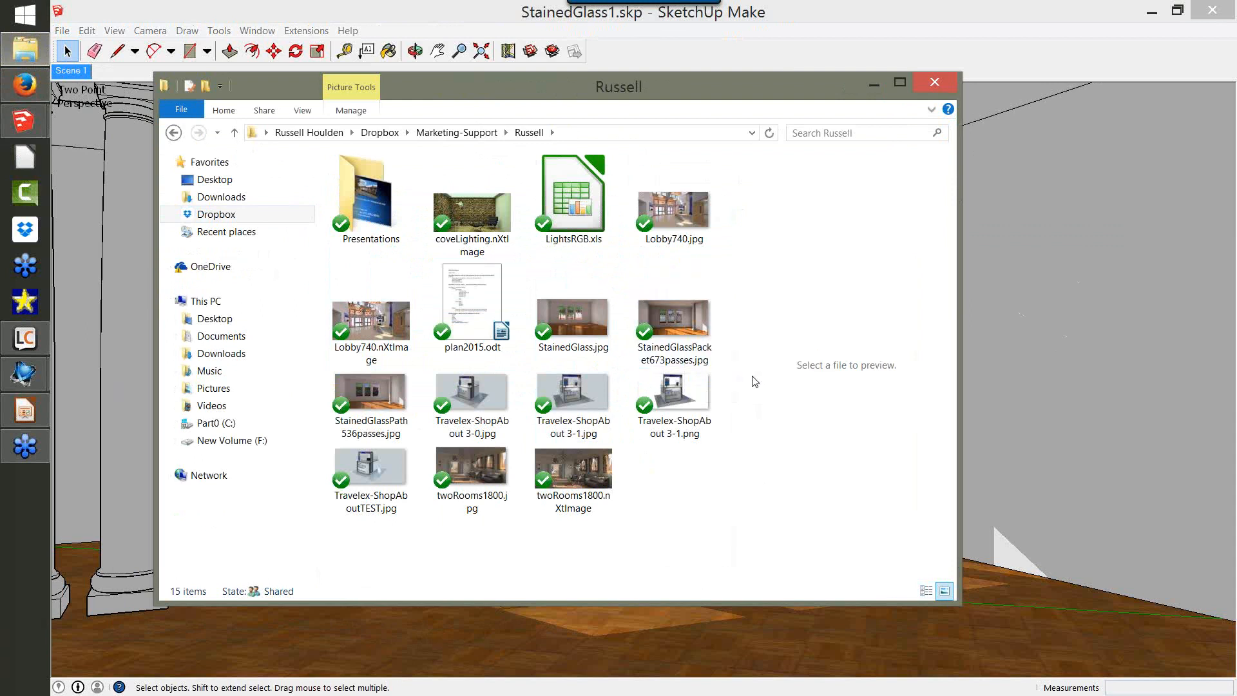
Step: Open StainedGlassPacket673passes.jpg and StainedGlassPath536passes.jpg in separate Windows Photo Viewer windows
click(687, 328)
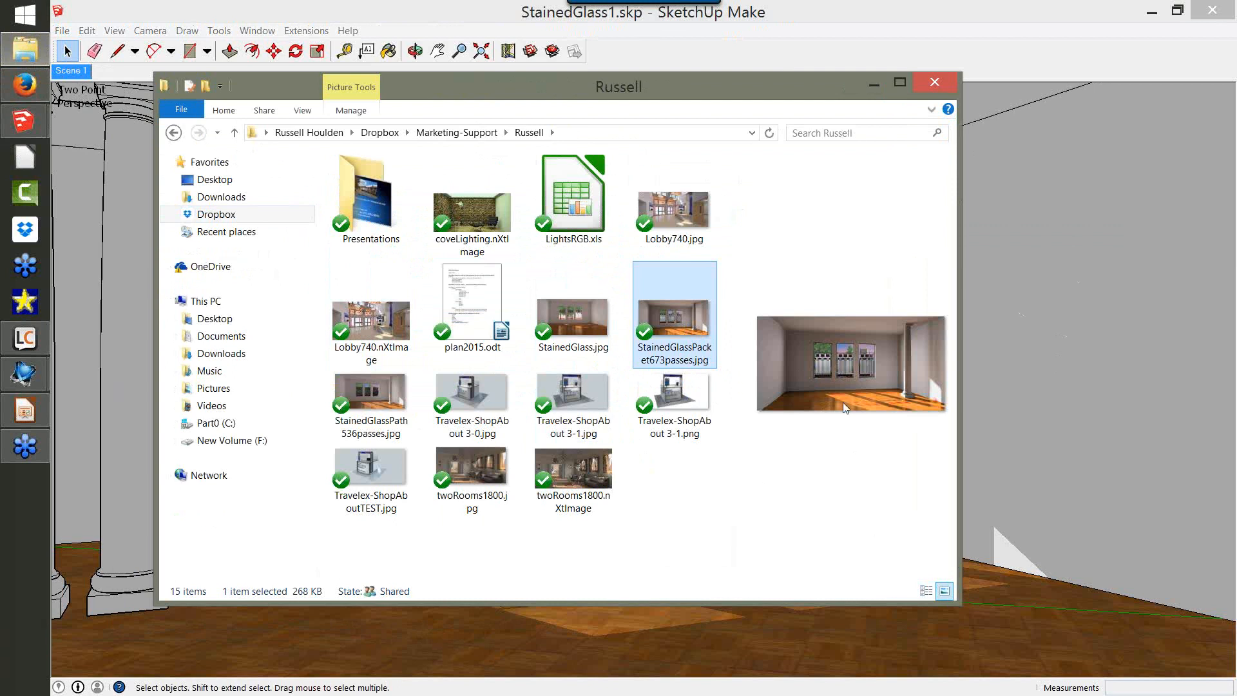
double_click(700, 326)
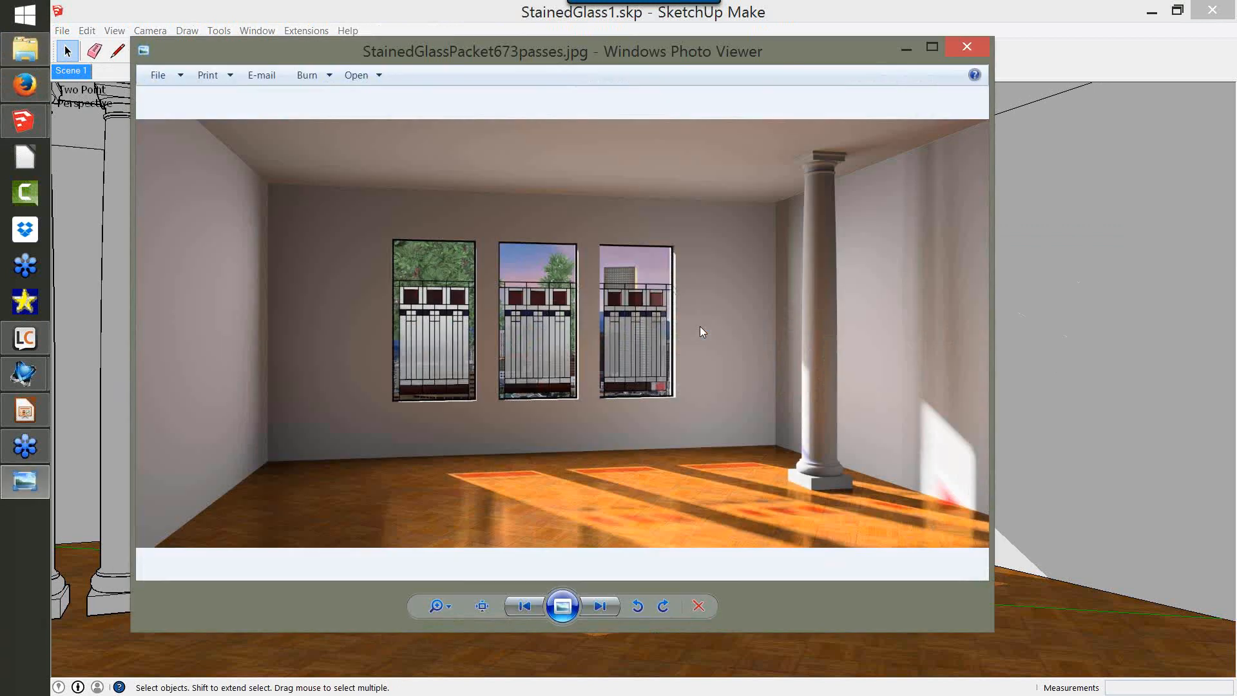
click(24, 48)
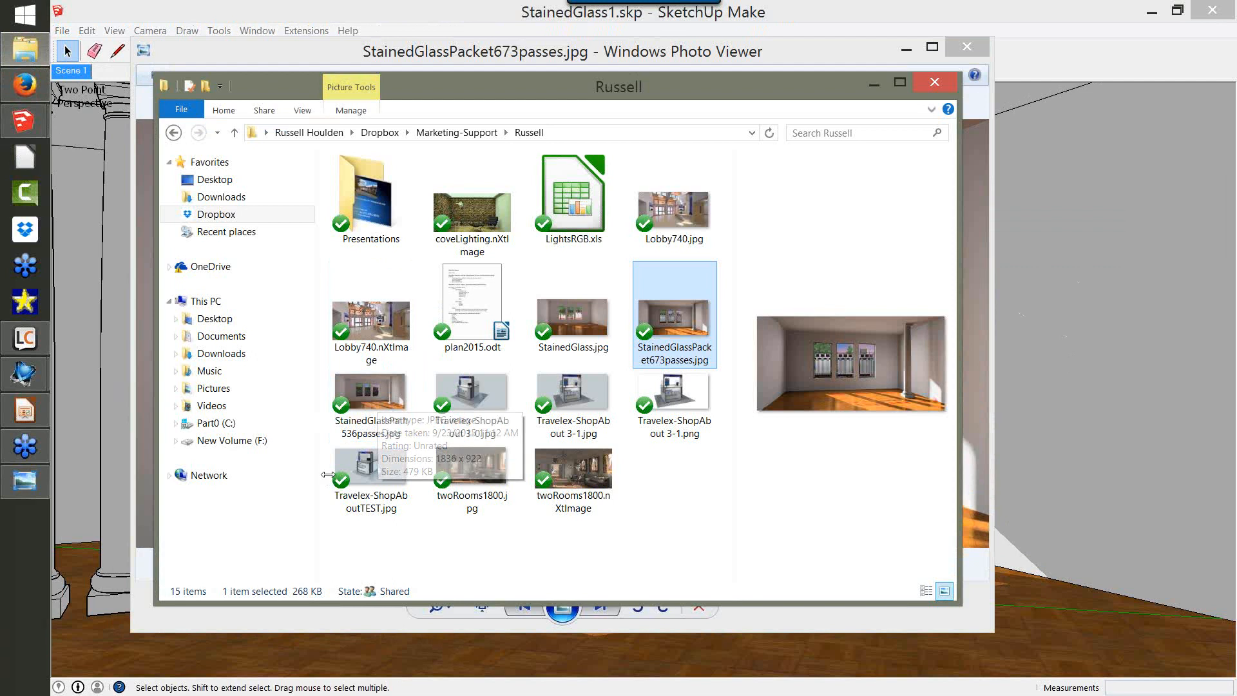
double_click(367, 391)
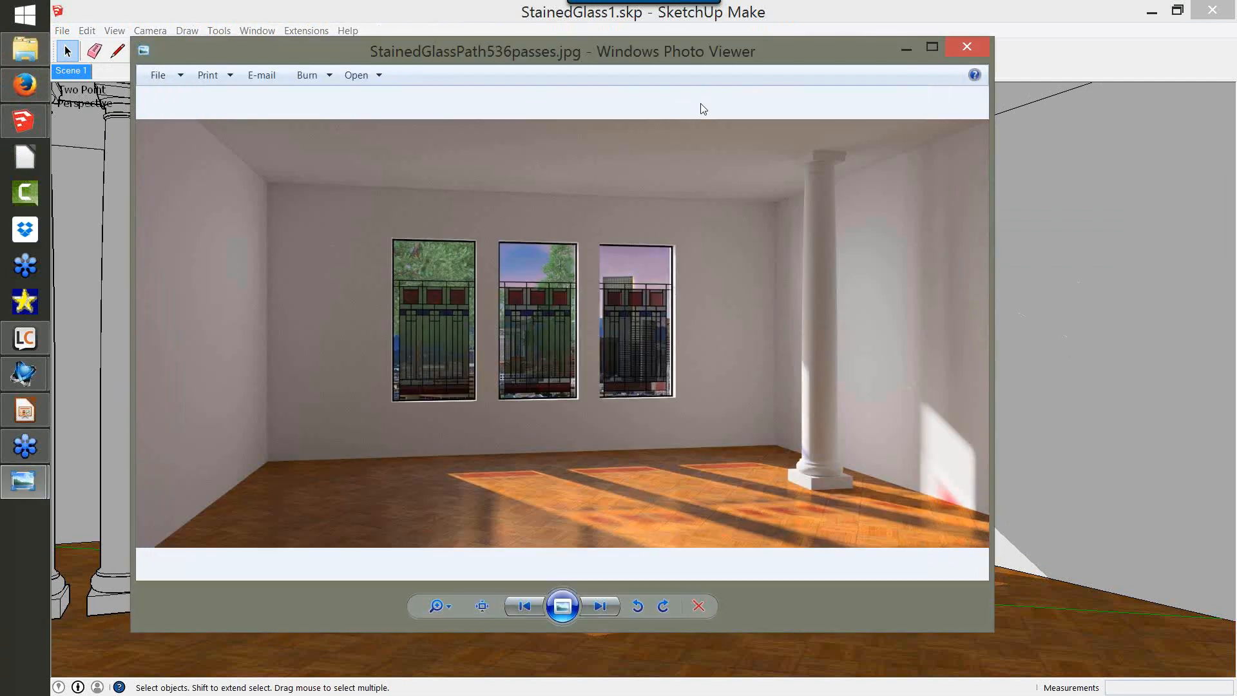
Step: Minimize SketchUp and narrow the two photo windows to show the packet mode and path tracer renderings side by side
click(556, 32)
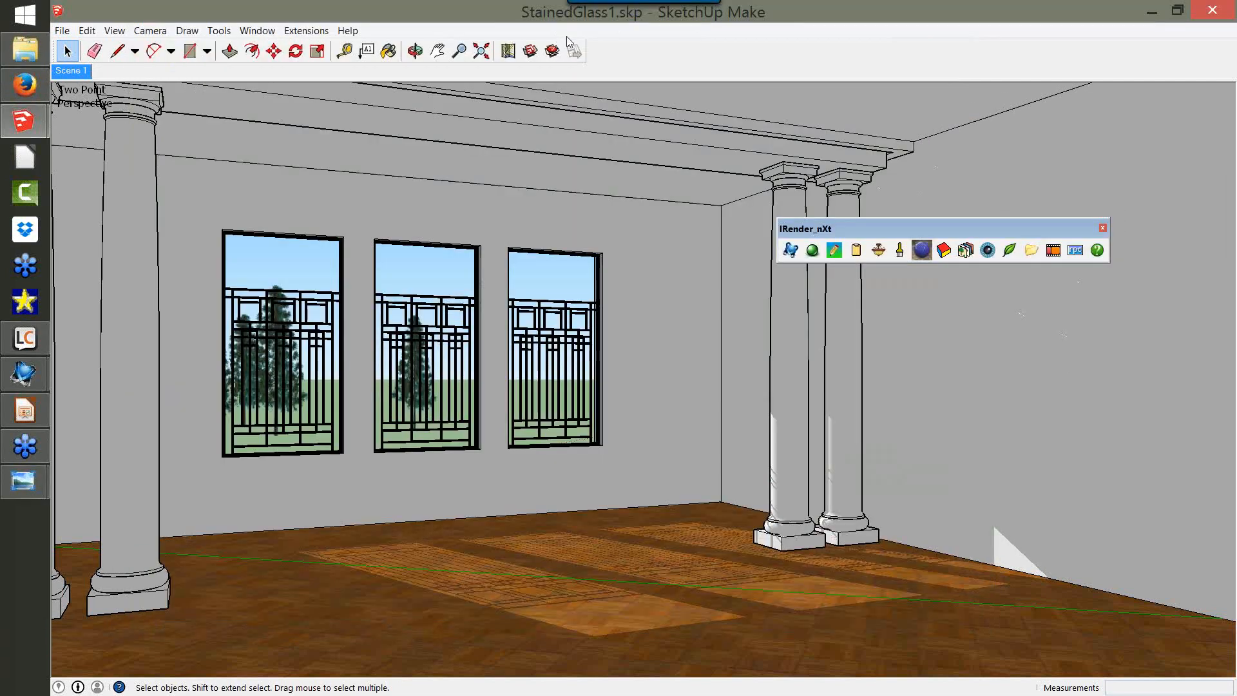
click(1152, 12)
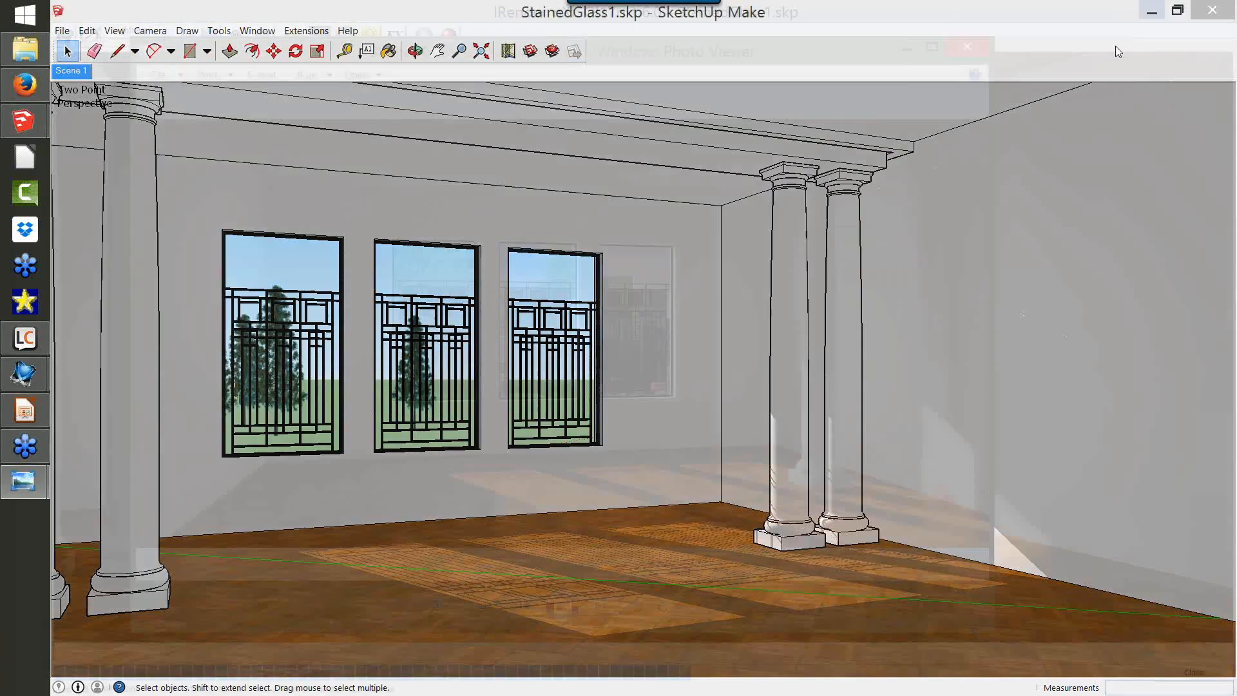
drag(547, 52, 761, 50)
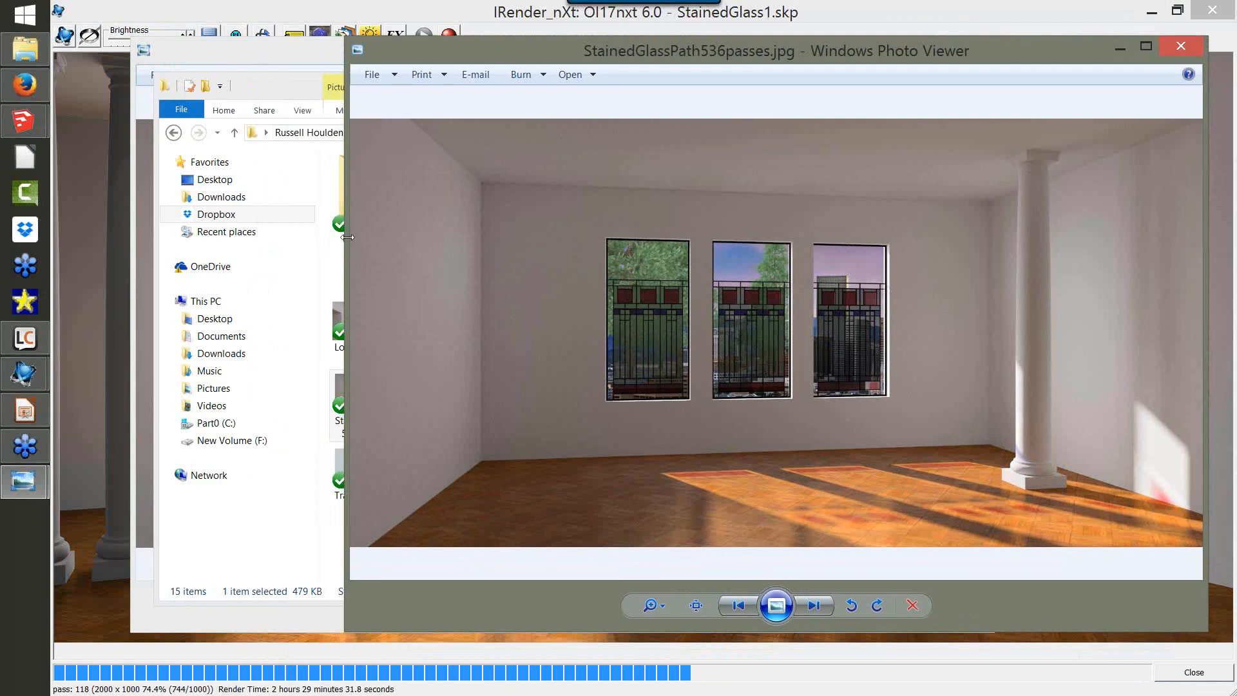
drag(346, 235, 645, 255)
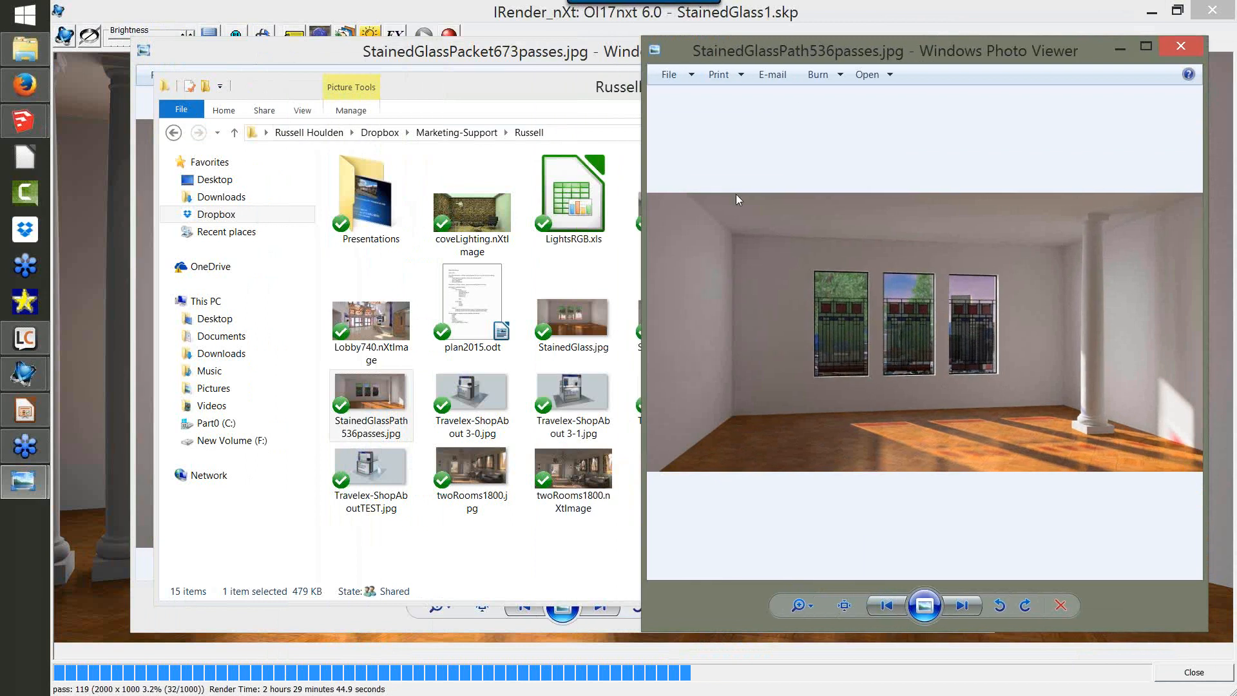
click(284, 53)
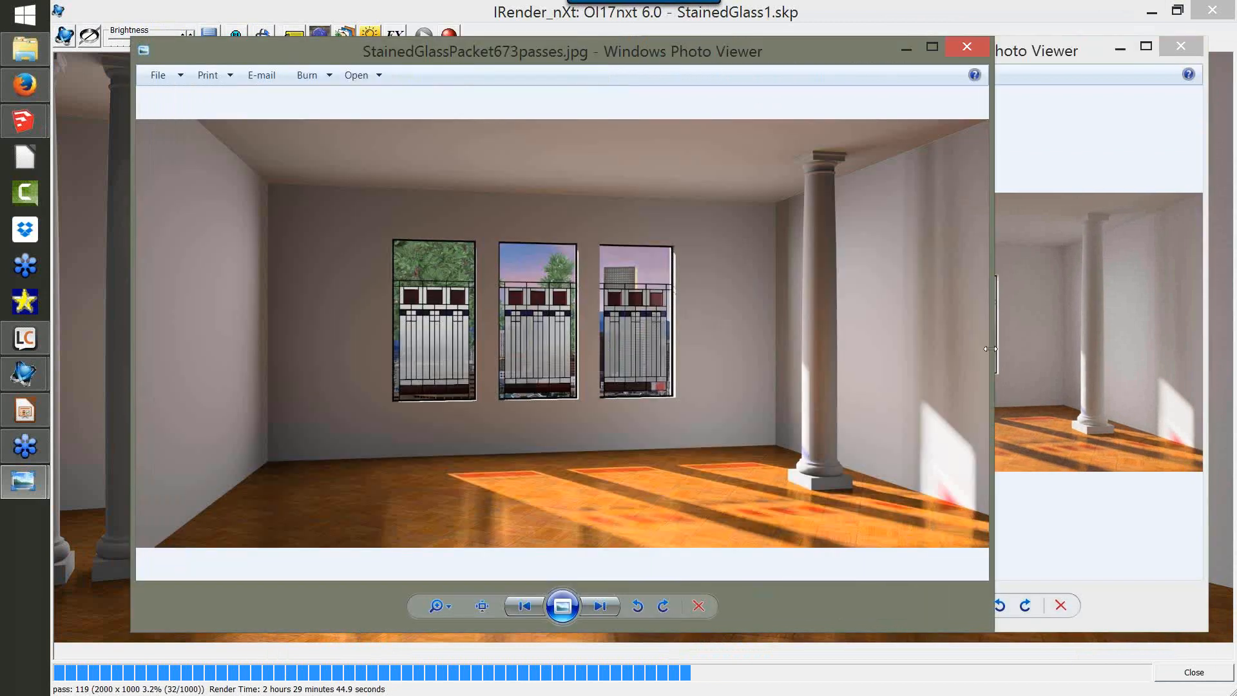
drag(989, 346, 635, 360)
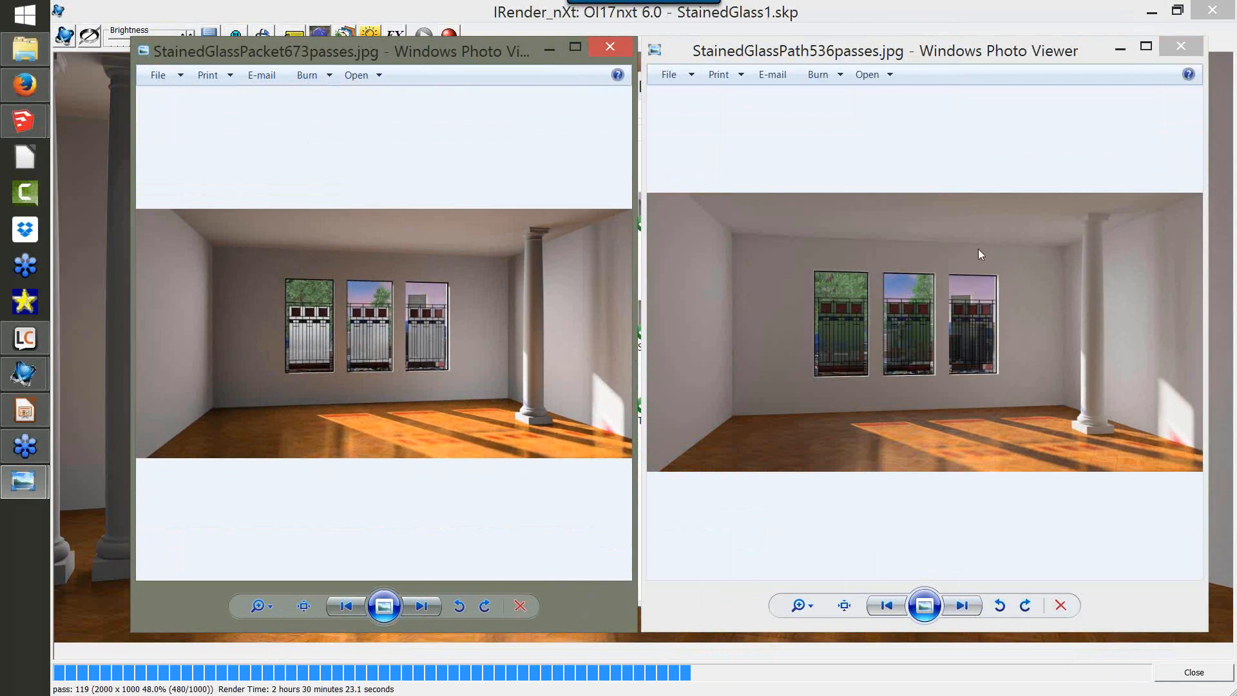
Step: Shift both photo windows up and to the left, keeping the two renderings next to each other
drag(875, 47, 874, 48)
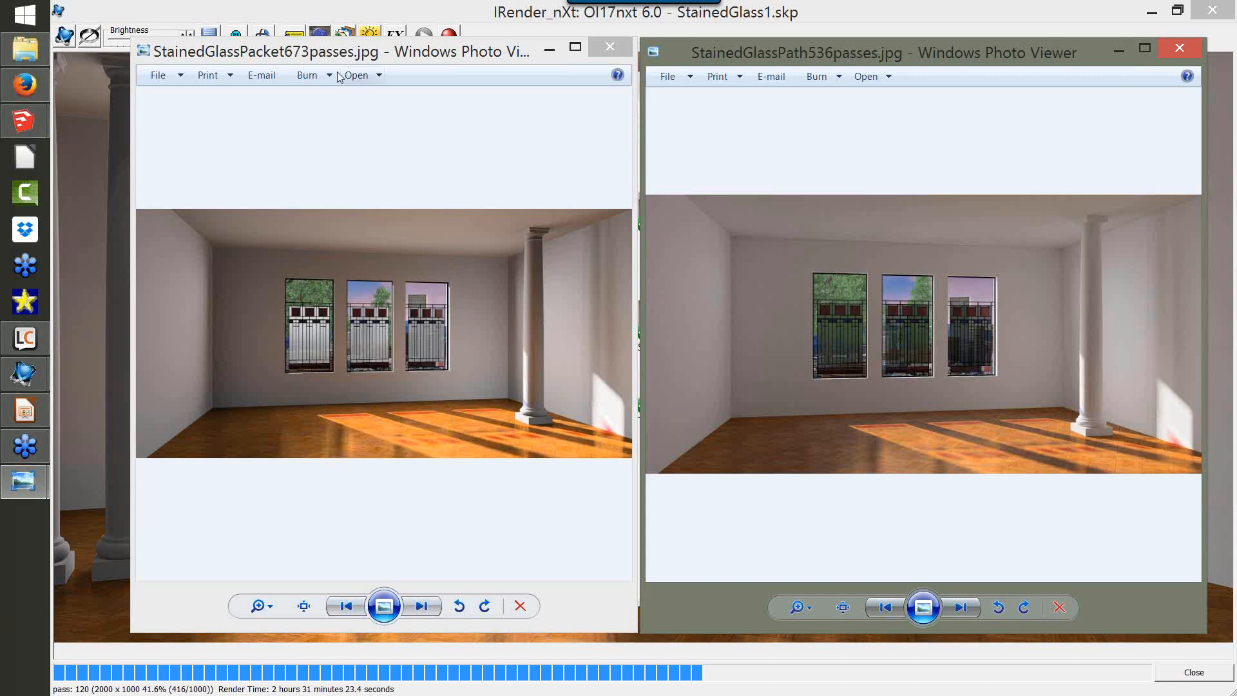
drag(334, 51, 278, 22)
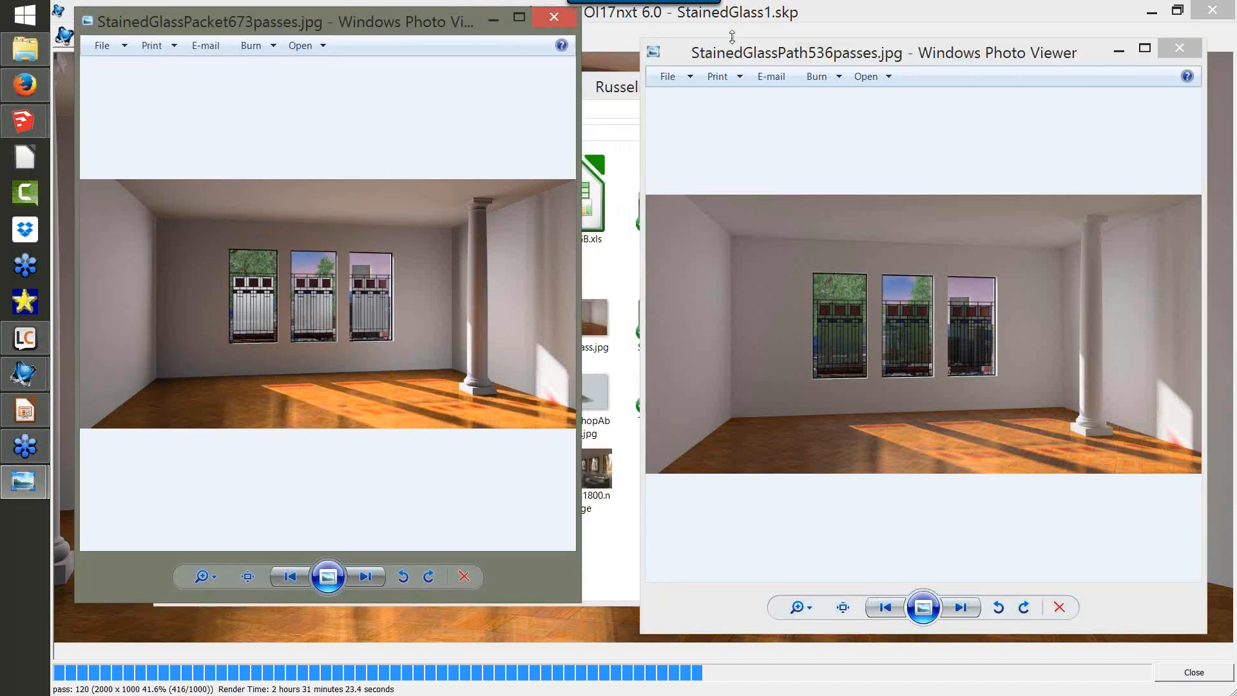
drag(734, 52, 682, 22)
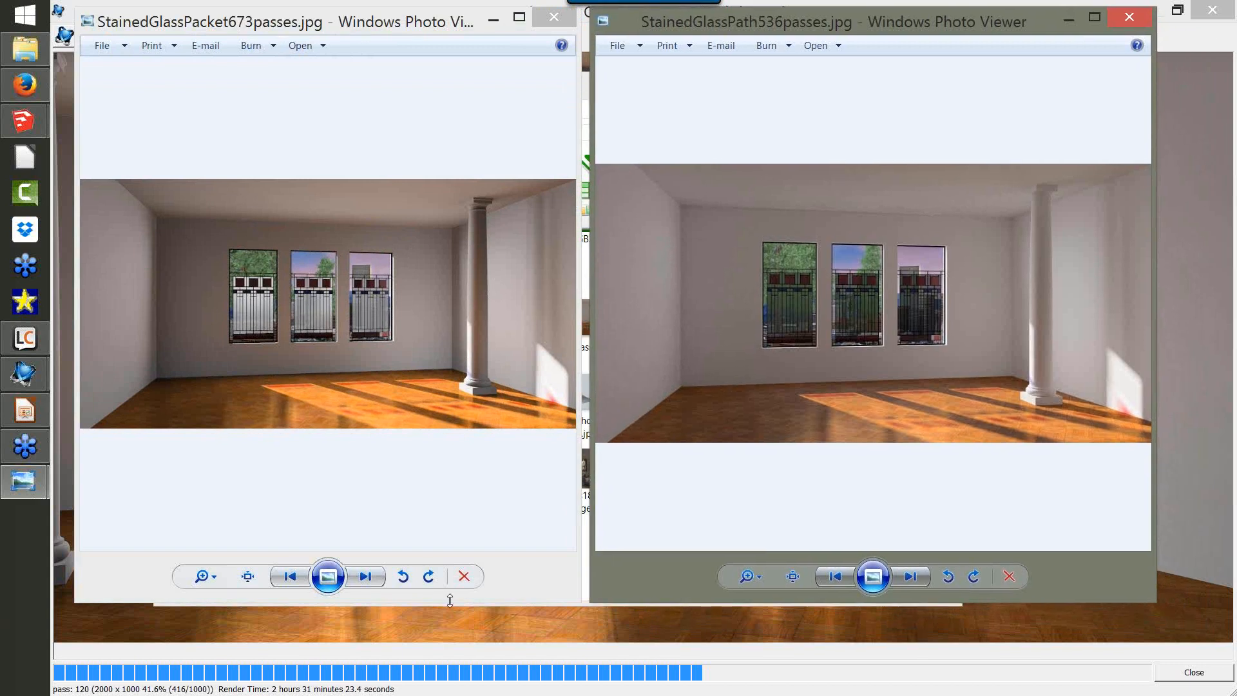